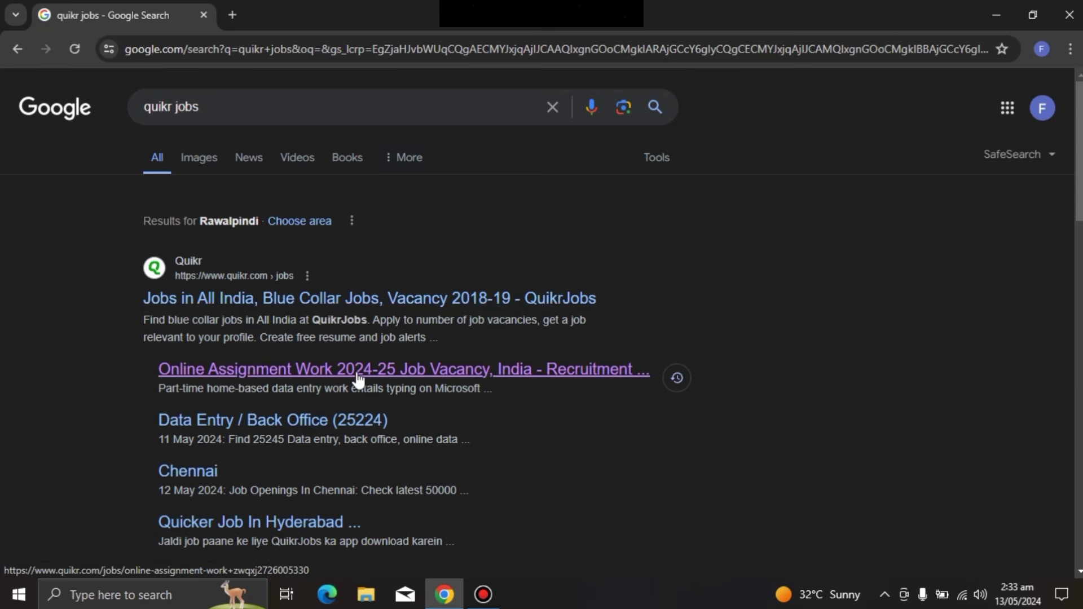
Open the Online Assignment Work result on QuikrJobs and look through the options of the Roles filter
{"action": "left_click", "coordinate": [426, 371]}
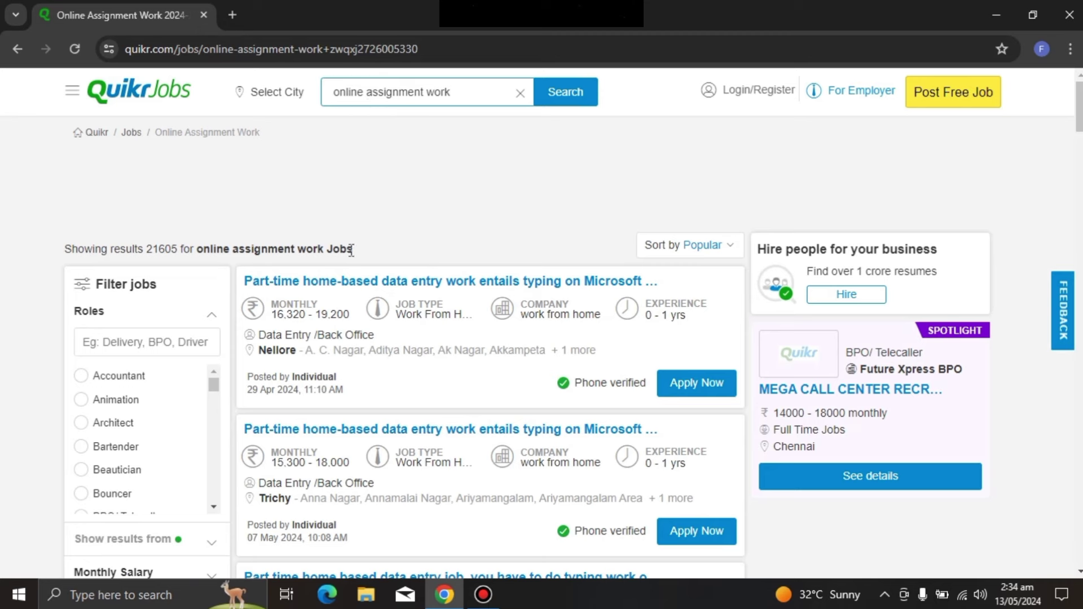
{"action": "scroll", "coordinate": [350, 250], "scroll_direction": "down", "scroll_amount": 3}
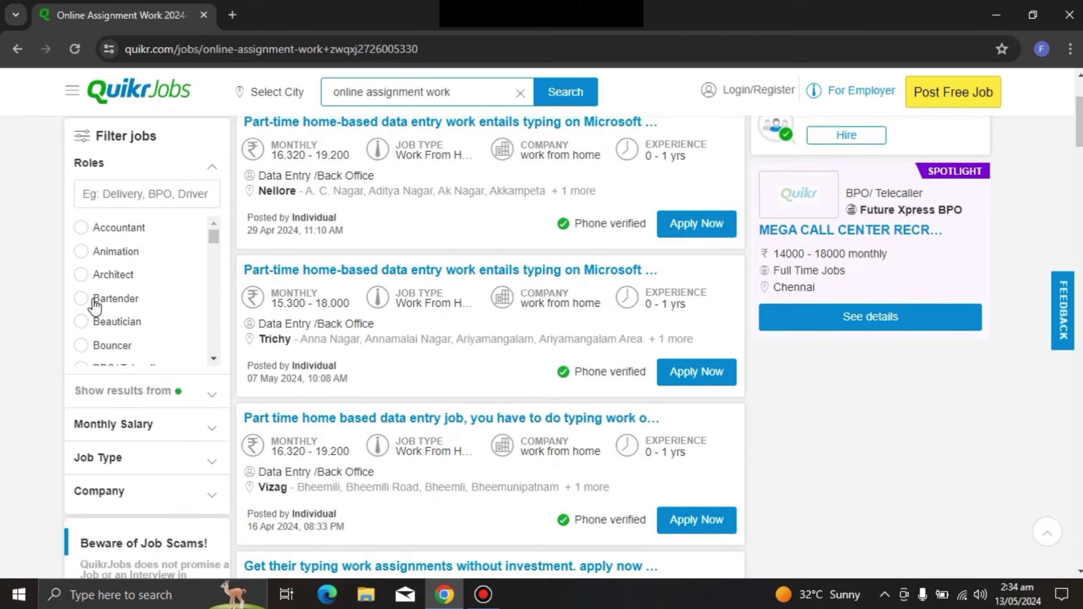
{"action": "scroll", "coordinate": [130, 302], "scroll_direction": "down", "scroll_amount": 3}
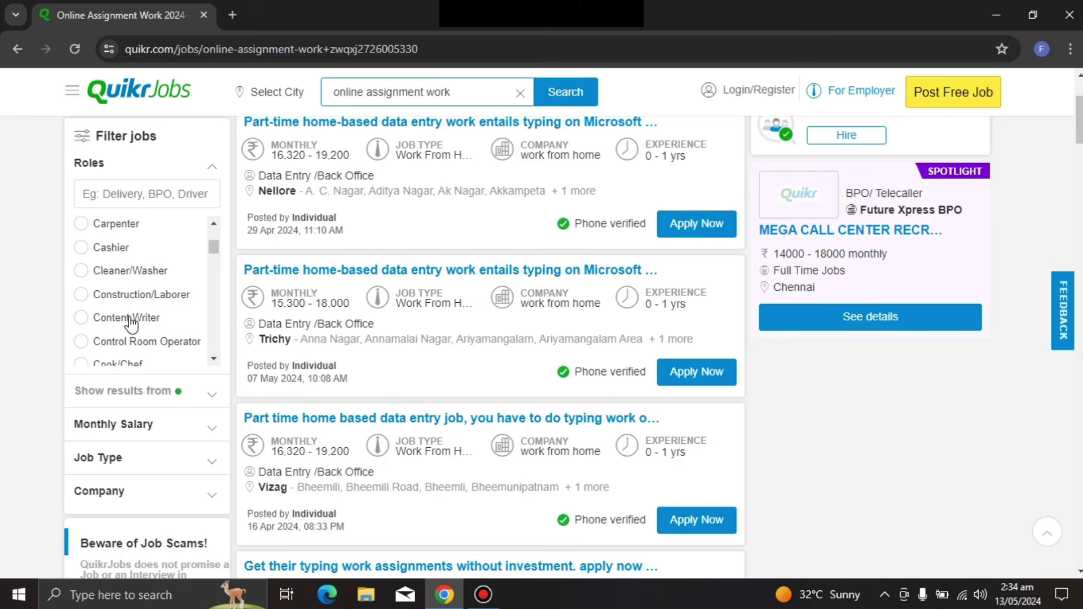
{"action": "scroll", "coordinate": [138, 339], "scroll_direction": "down", "scroll_amount": 3}
{"action": "scroll", "coordinate": [125, 451], "scroll_direction": "down", "scroll_amount": 3}
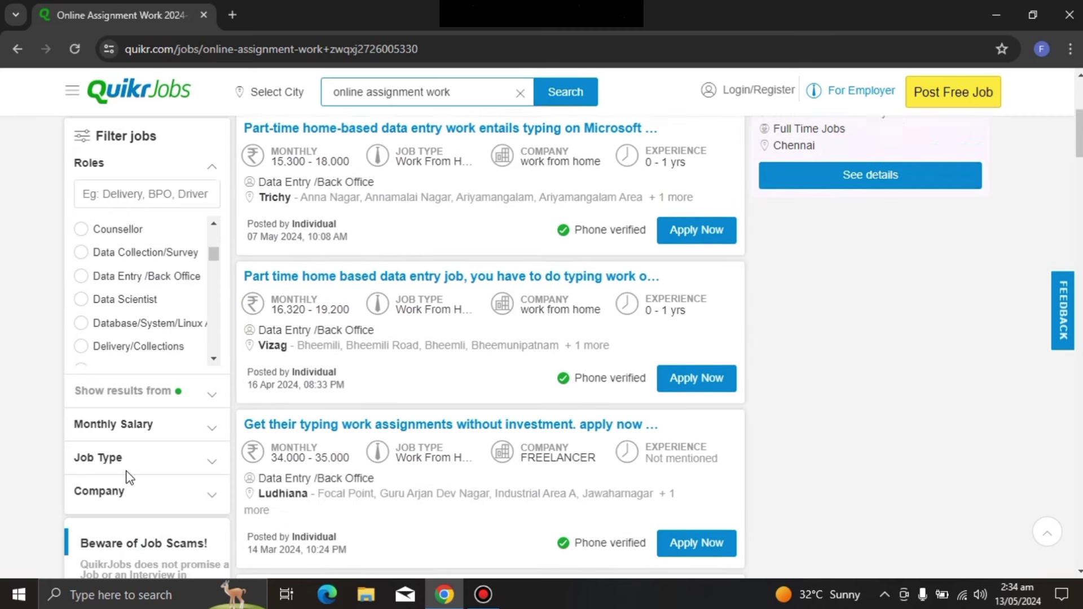
Expand the Monthly Salary and Job Type filters and review the options each one offers
{"action": "left_click", "coordinate": [212, 426]}
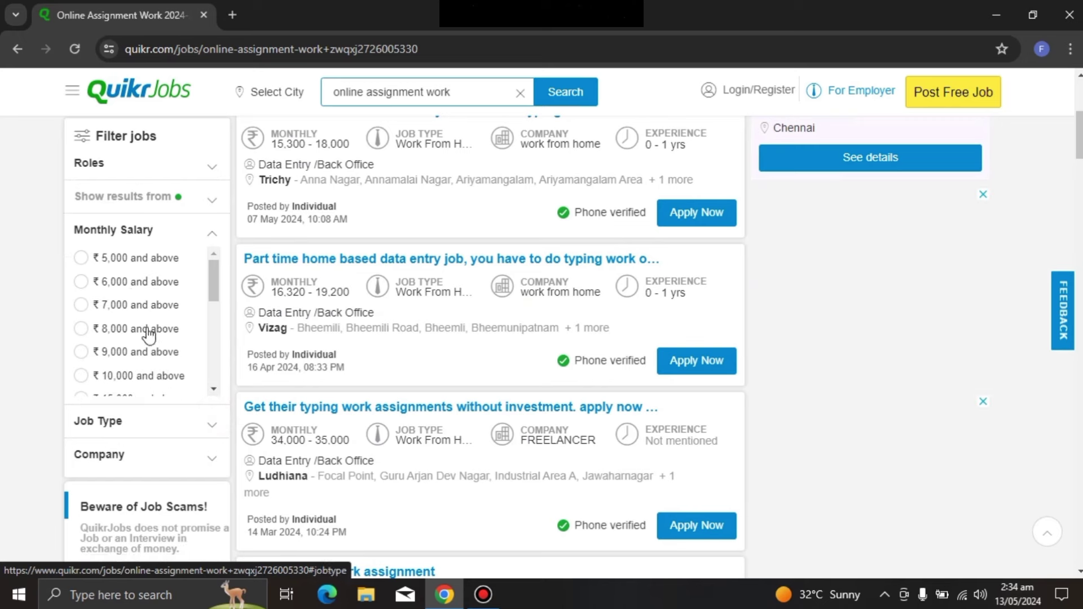
{"action": "scroll", "coordinate": [125, 342], "scroll_direction": "down", "scroll_amount": 5}
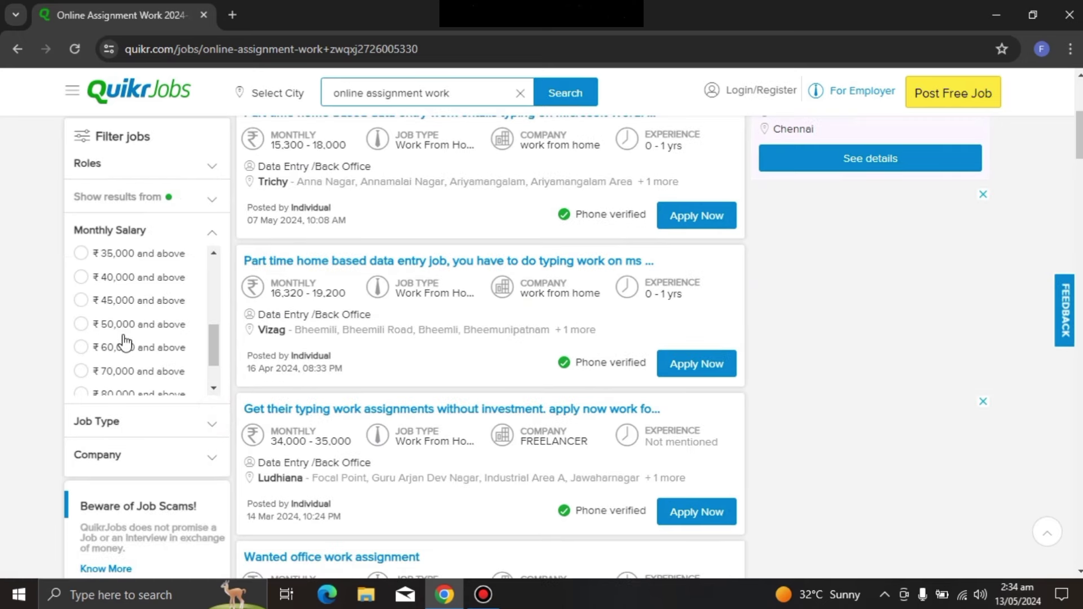
{"action": "scroll", "coordinate": [125, 342], "scroll_direction": "up", "scroll_amount": 2}
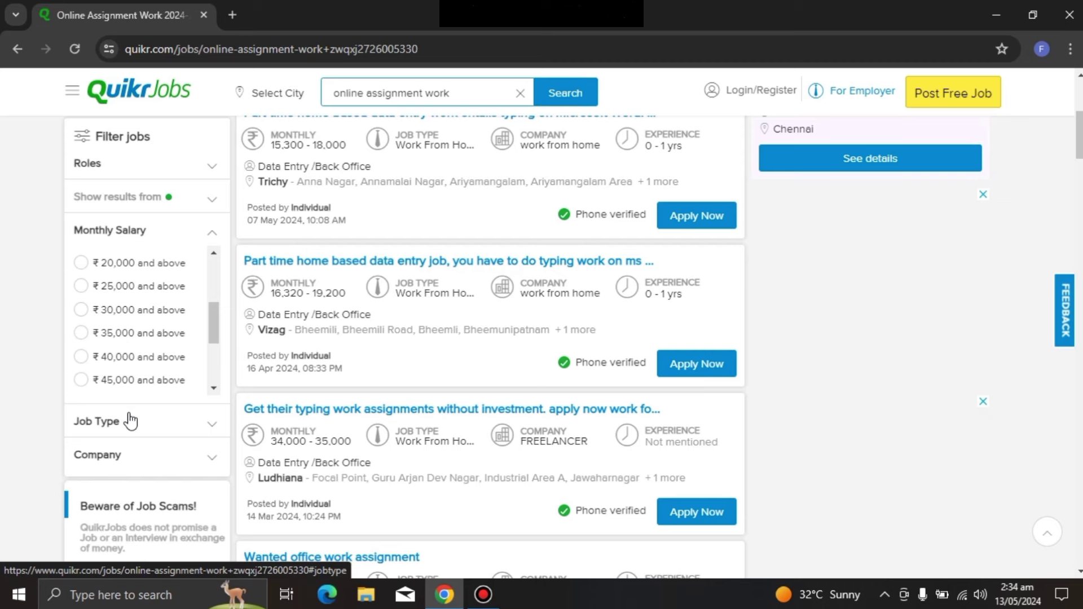
{"action": "scroll", "coordinate": [129, 417], "scroll_direction": "down", "scroll_amount": 1}
{"action": "left_click", "coordinate": [141, 428]}
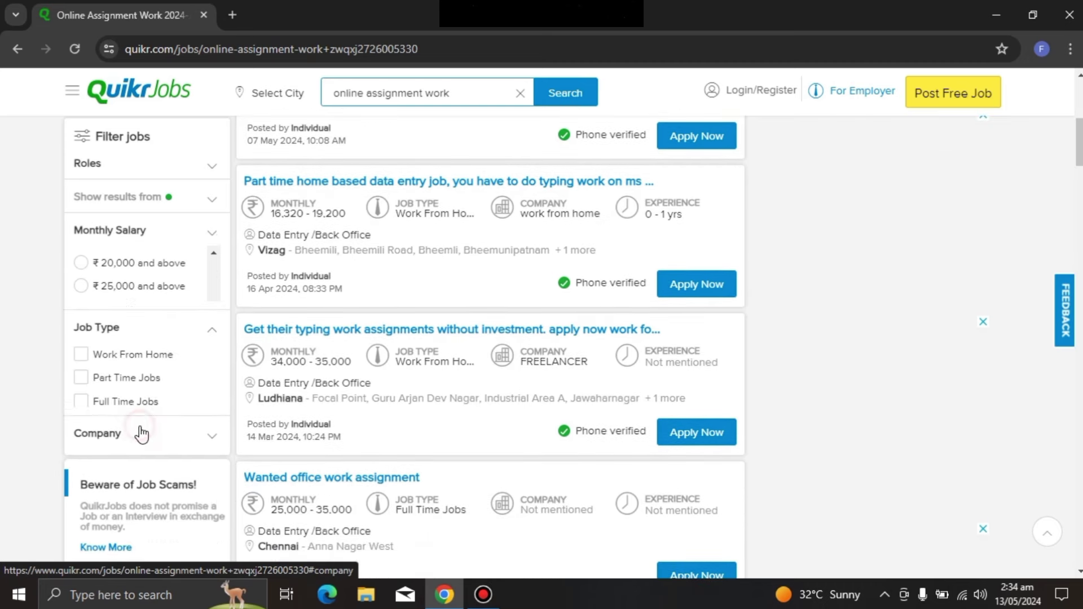
{"action": "scroll", "coordinate": [113, 339], "scroll_direction": "down", "scroll_amount": 1}
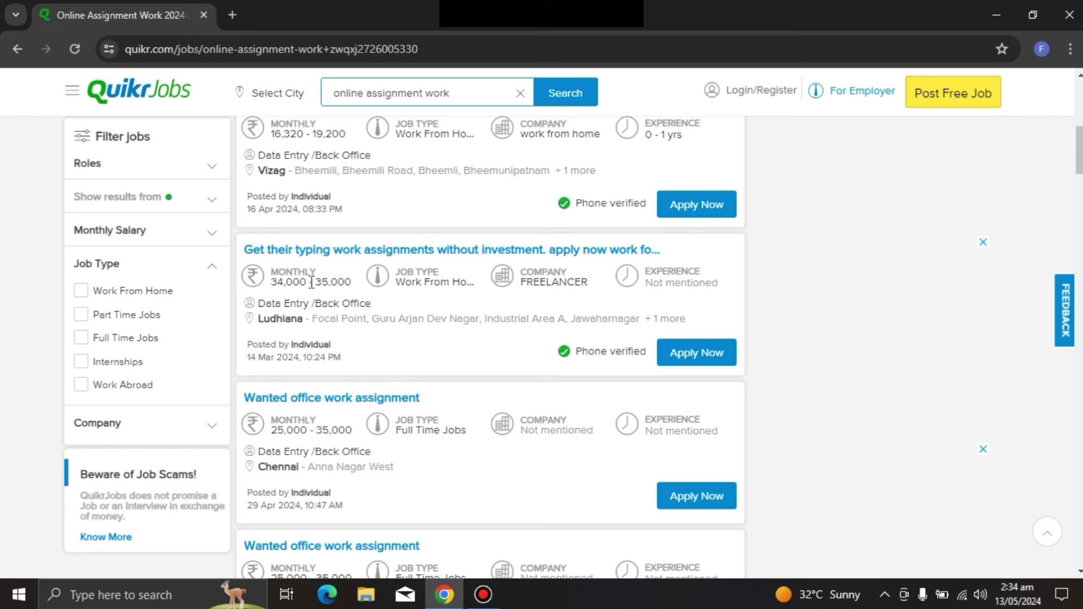
Expand the Company filter and look through the hiring companies it lists
{"action": "left_click", "coordinate": [193, 426]}
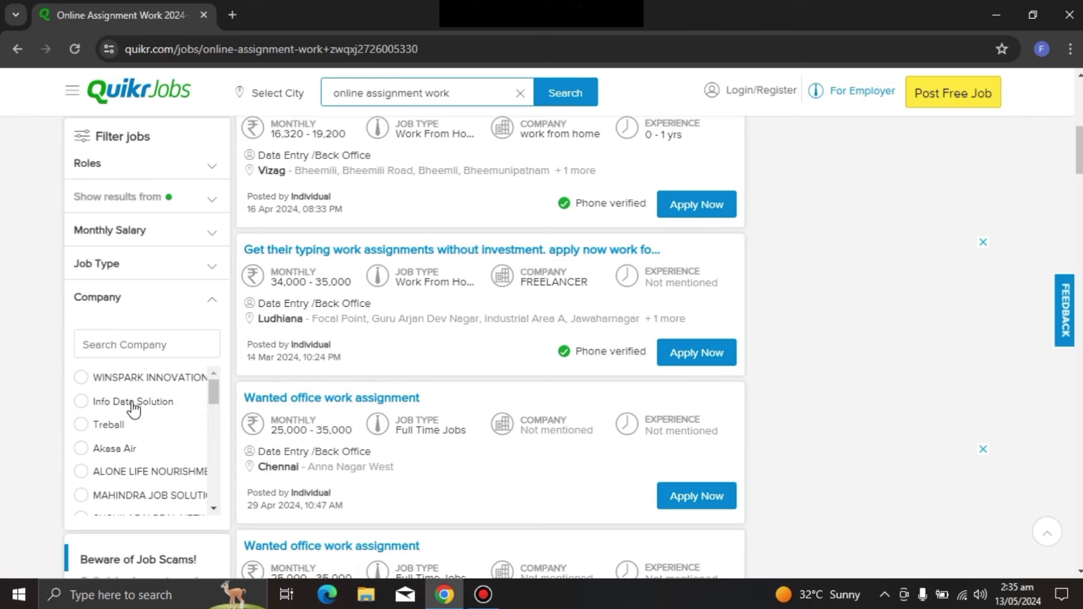
{"action": "scroll", "coordinate": [114, 479], "scroll_direction": "down", "scroll_amount": 3}
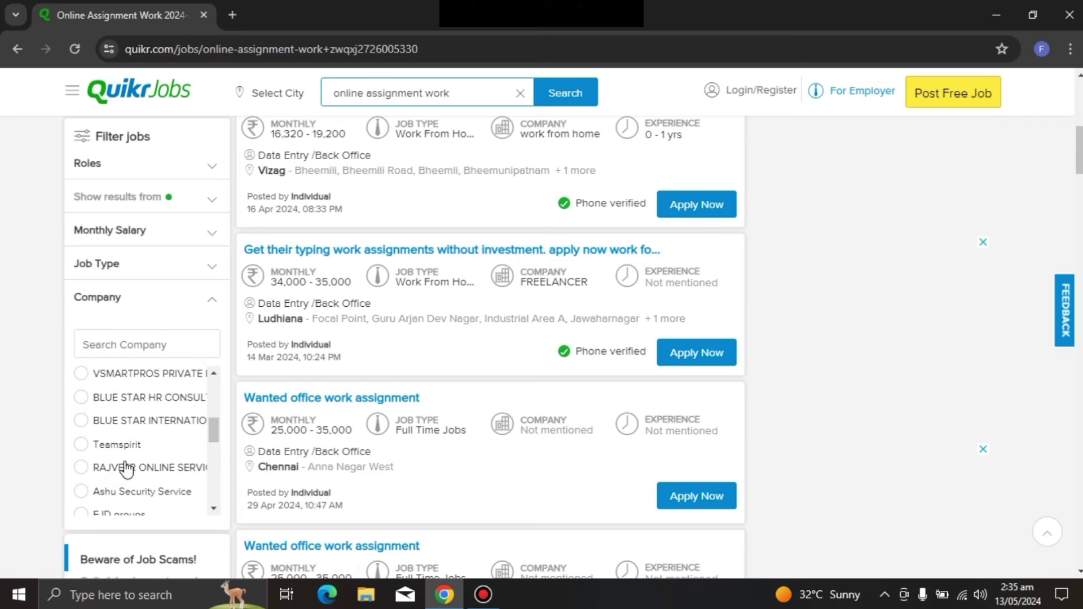
{"action": "scroll", "coordinate": [131, 485], "scroll_direction": "down", "scroll_amount": 3}
{"action": "scroll", "coordinate": [135, 491], "scroll_direction": "down", "scroll_amount": 3}
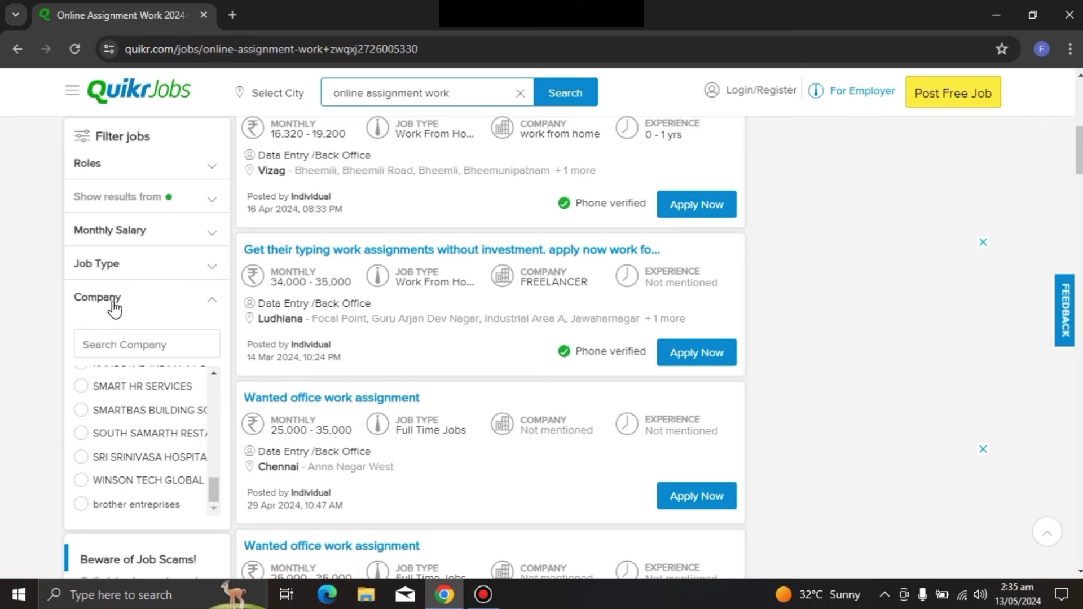
Look through the online assignment work listings and highlight the Office Assistant/Helper role of the Manali job
{"action": "scroll", "coordinate": [115, 381], "scroll_direction": "down", "scroll_amount": 3}
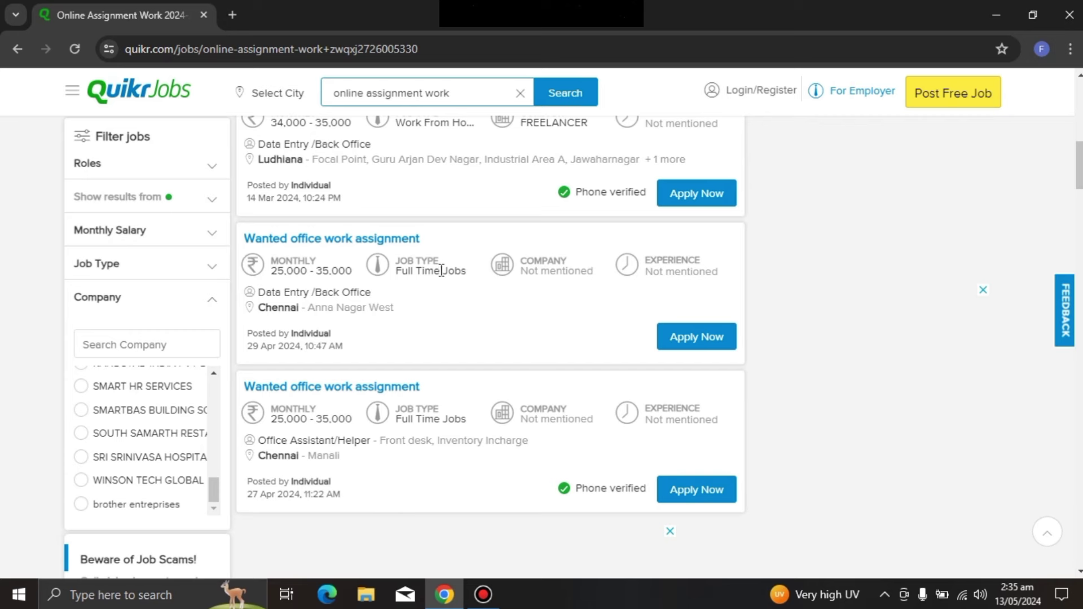
{"action": "scroll", "coordinate": [412, 319], "scroll_direction": "down", "scroll_amount": 6}
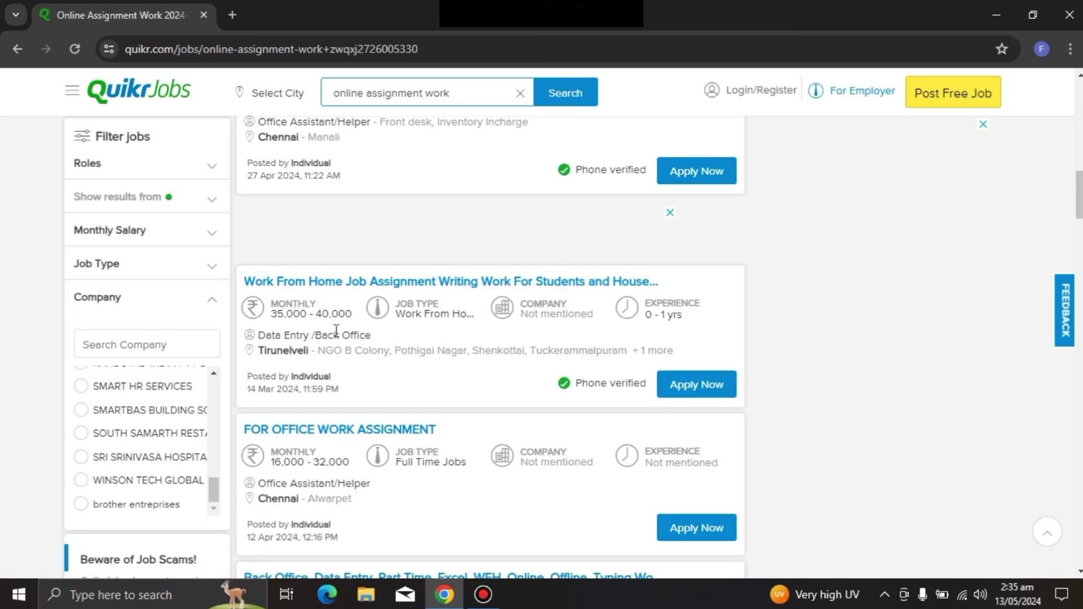
{"action": "scroll", "coordinate": [426, 372], "scroll_direction": "up", "scroll_amount": 4}
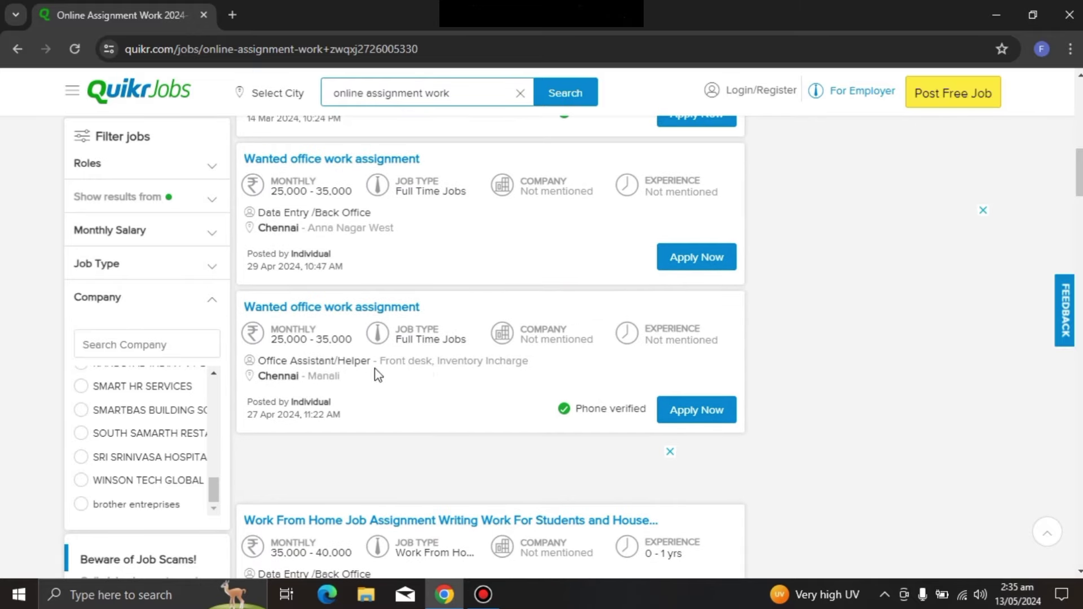
{"action": "left_click_drag", "start_coordinate": [259, 361], "coordinate": [345, 363]}
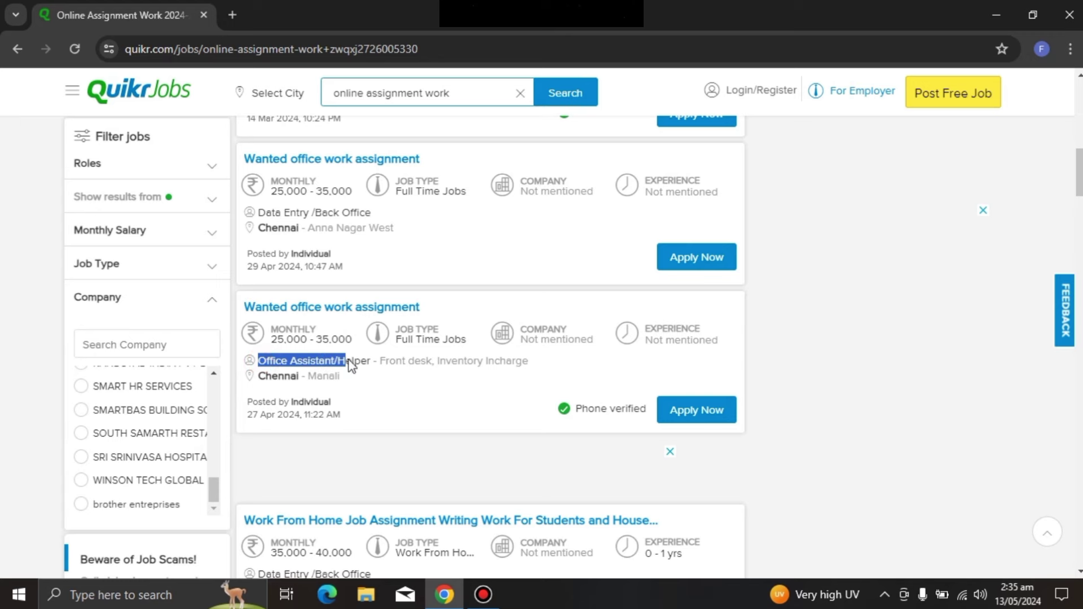
{"action": "scroll", "coordinate": [404, 409], "scroll_direction": "up", "scroll_amount": 3}
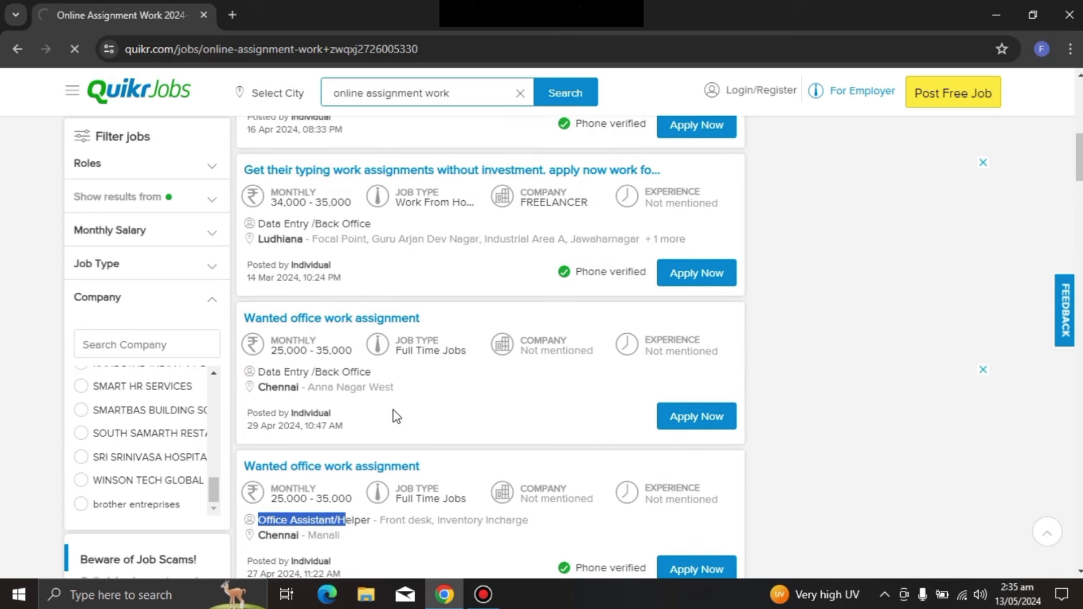
Open the "Wanted office work assignment" listing for Manali, Chennai, and review its job details and description
{"action": "left_click", "coordinate": [375, 417]}
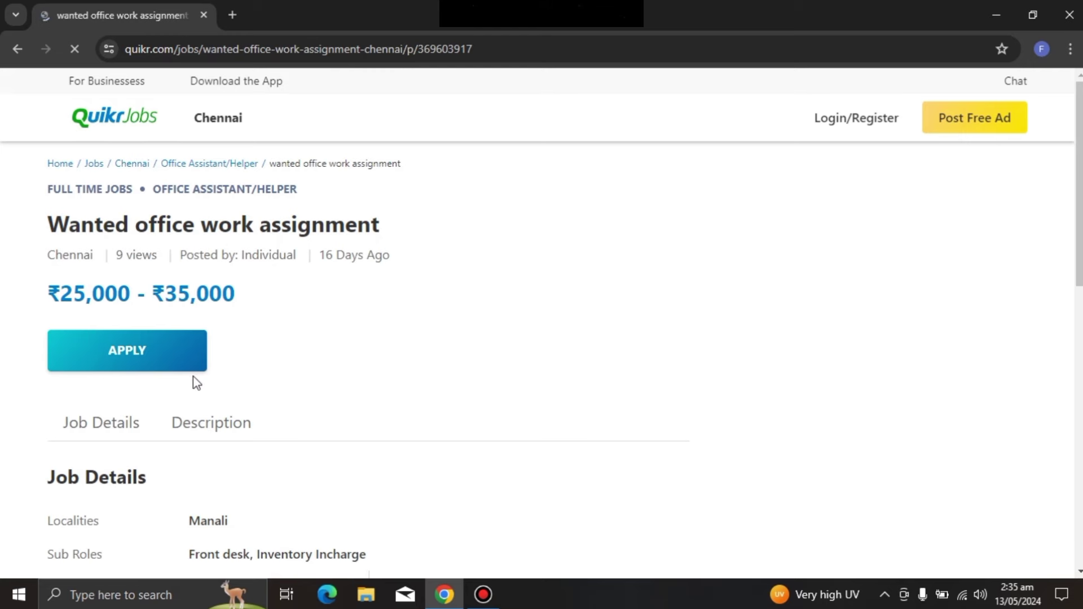
{"action": "scroll", "coordinate": [334, 400], "scroll_direction": "down", "scroll_amount": 6}
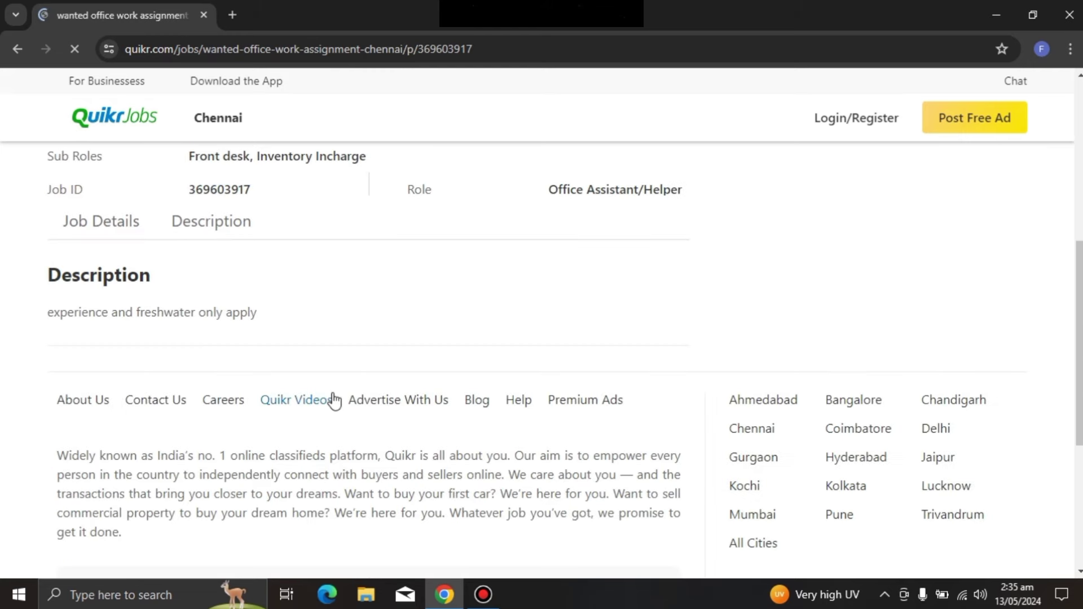
{"action": "scroll", "coordinate": [334, 399], "scroll_direction": "up", "scroll_amount": 4}
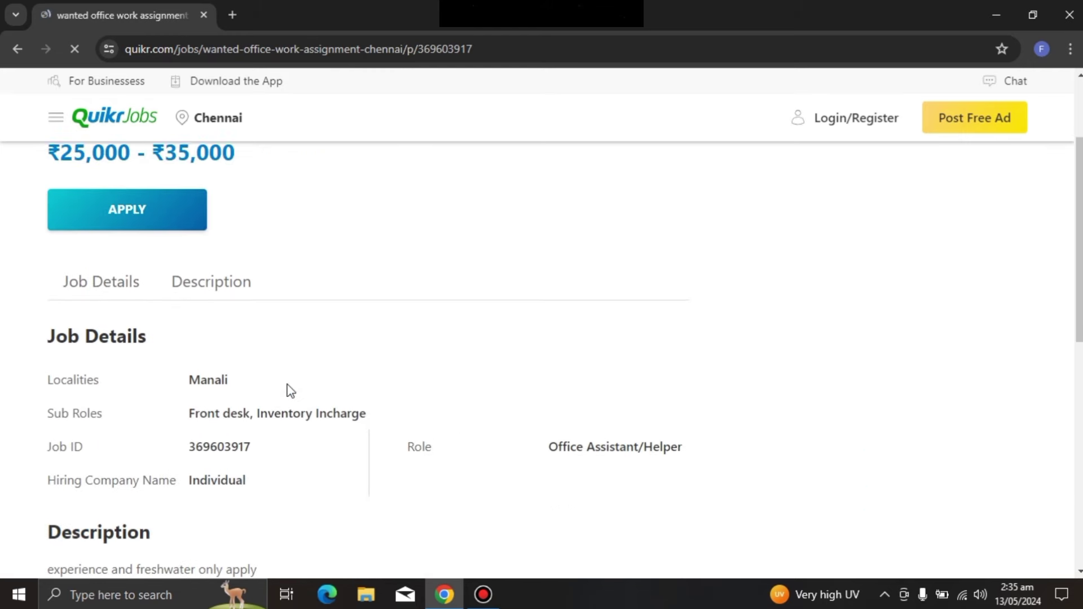
{"action": "scroll", "coordinate": [289, 390], "scroll_direction": "up", "scroll_amount": 2}
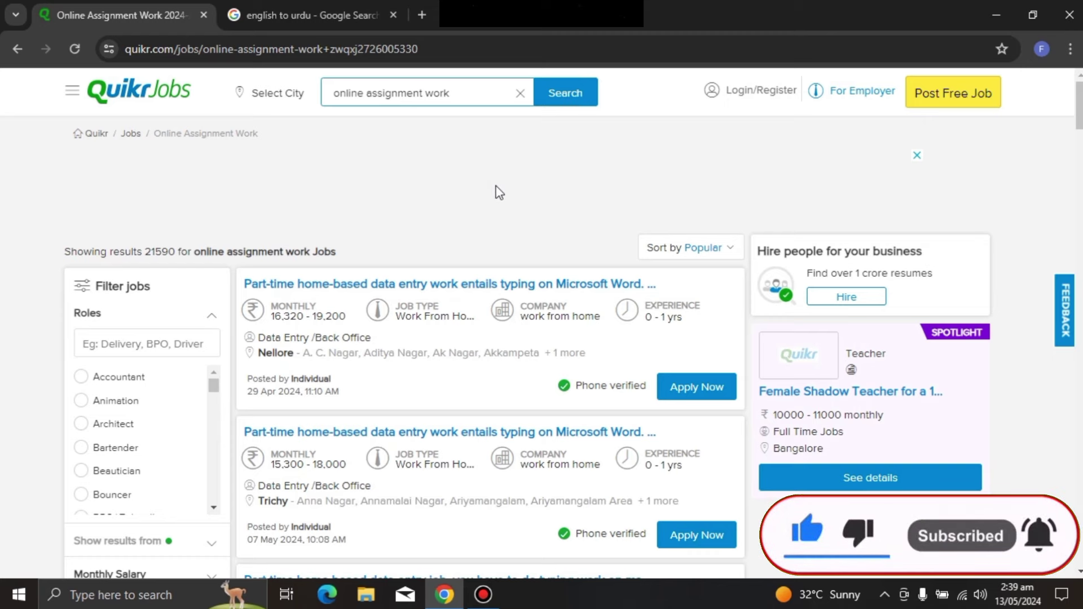
Find the "Work From Home Job Assignment Writing Work For Students and House..." listing in Tirunelveli and open its application form
{"action": "scroll", "coordinate": [451, 440], "scroll_direction": "down", "scroll_amount": 5}
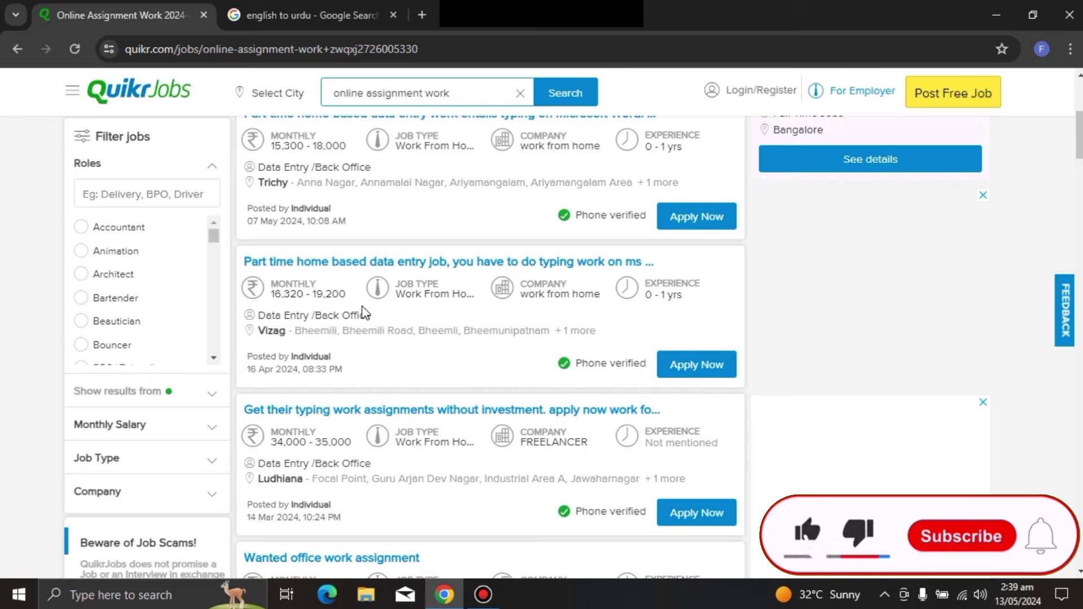
{"action": "scroll", "coordinate": [364, 311], "scroll_direction": "up", "scroll_amount": 3}
{"action": "scroll", "coordinate": [347, 271], "scroll_direction": "up", "scroll_amount": 2}
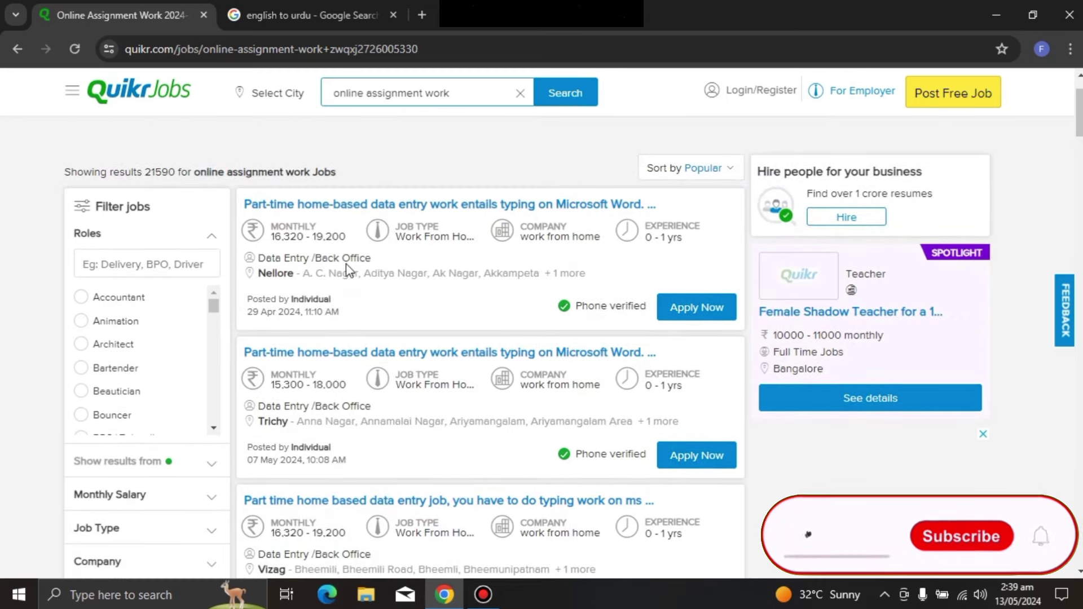
{"action": "scroll", "coordinate": [394, 361], "scroll_direction": "down", "scroll_amount": 5}
{"action": "scroll", "coordinate": [398, 378], "scroll_direction": "down", "scroll_amount": 4}
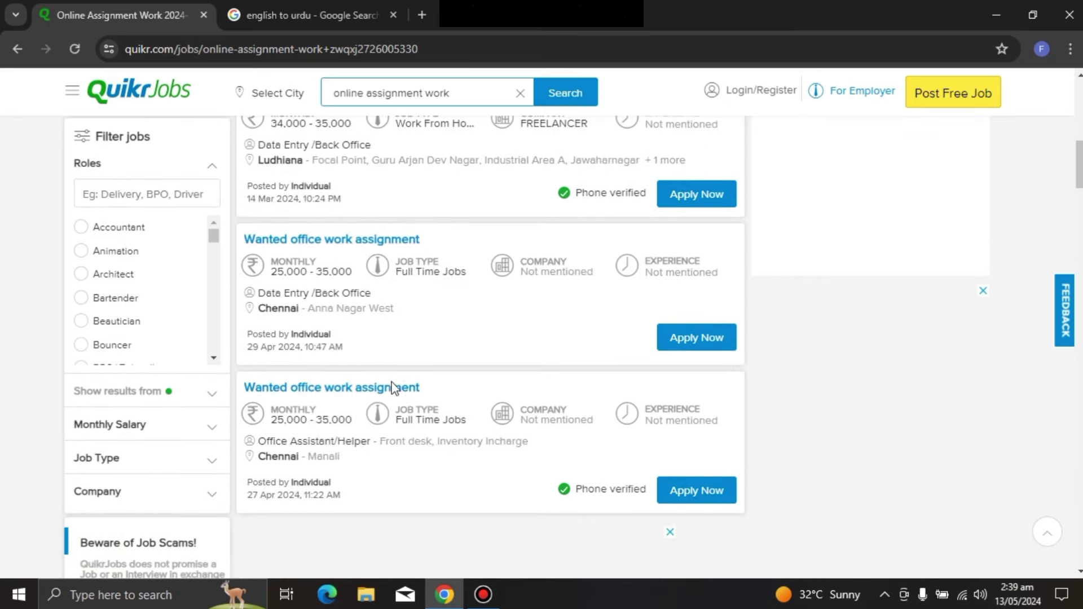
{"action": "scroll", "coordinate": [392, 406], "scroll_direction": "down", "scroll_amount": 3}
{"action": "scroll", "coordinate": [394, 420], "scroll_direction": "down", "scroll_amount": 1}
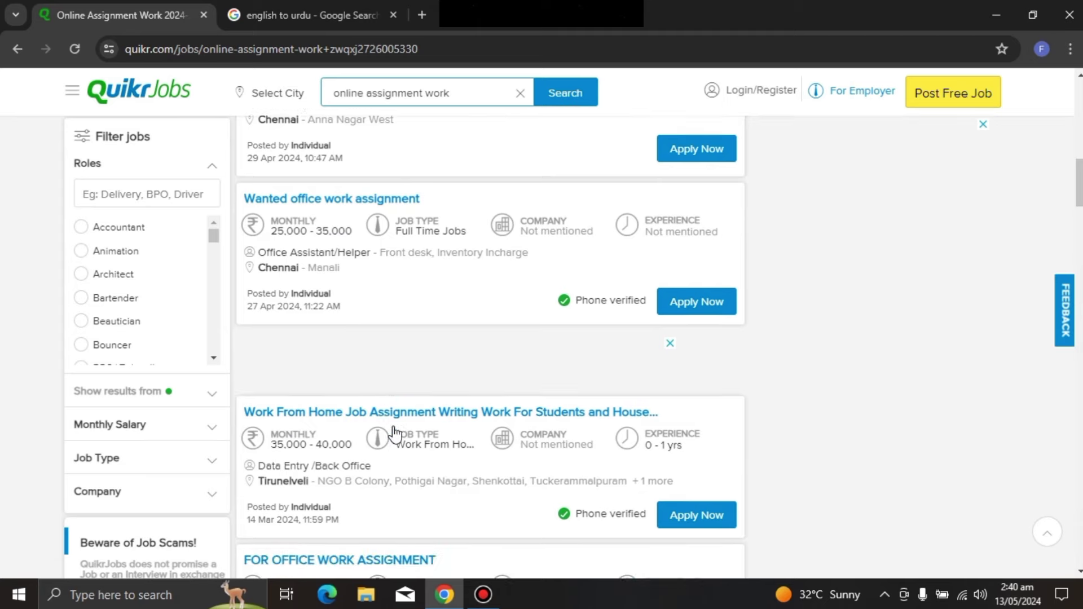
{"action": "scroll", "coordinate": [395, 434], "scroll_direction": "down", "scroll_amount": 2}
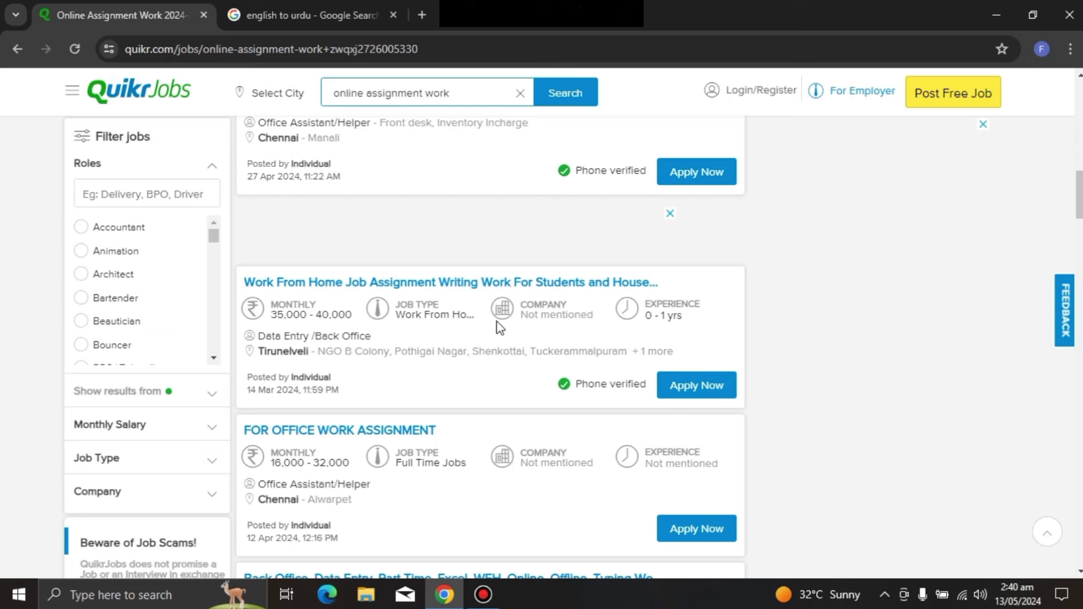
{"action": "left_click", "coordinate": [696, 396]}
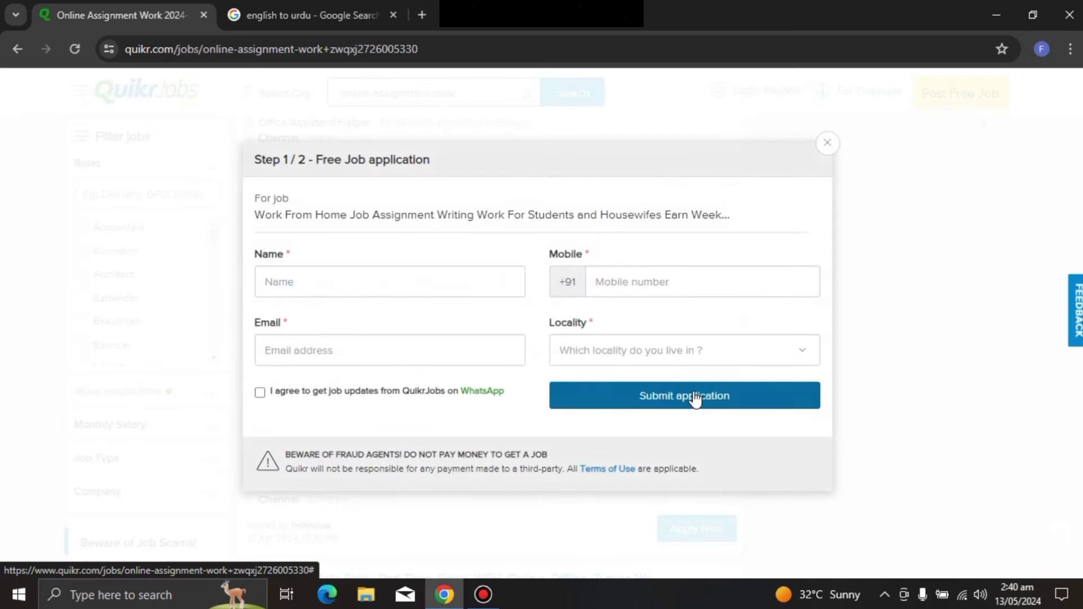
Highlight the fraud agents warning in the application form, check its Urdu translation on Google, and return to the form
{"action": "double_click", "coordinate": [289, 455]}
{"action": "left_click", "coordinate": [618, 445]}
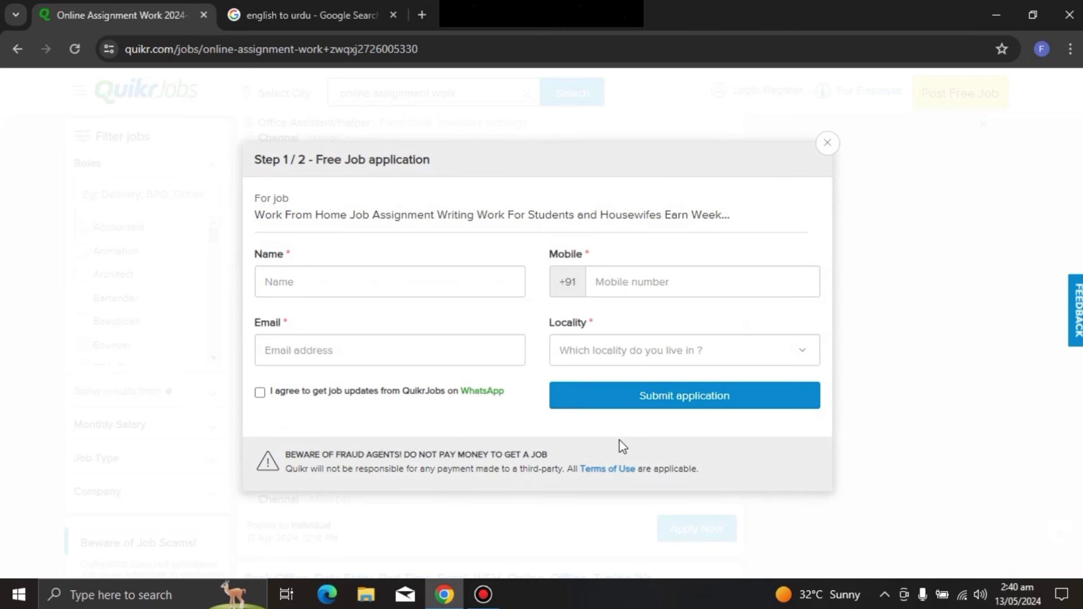
{"action": "triple_click", "coordinate": [621, 455]}
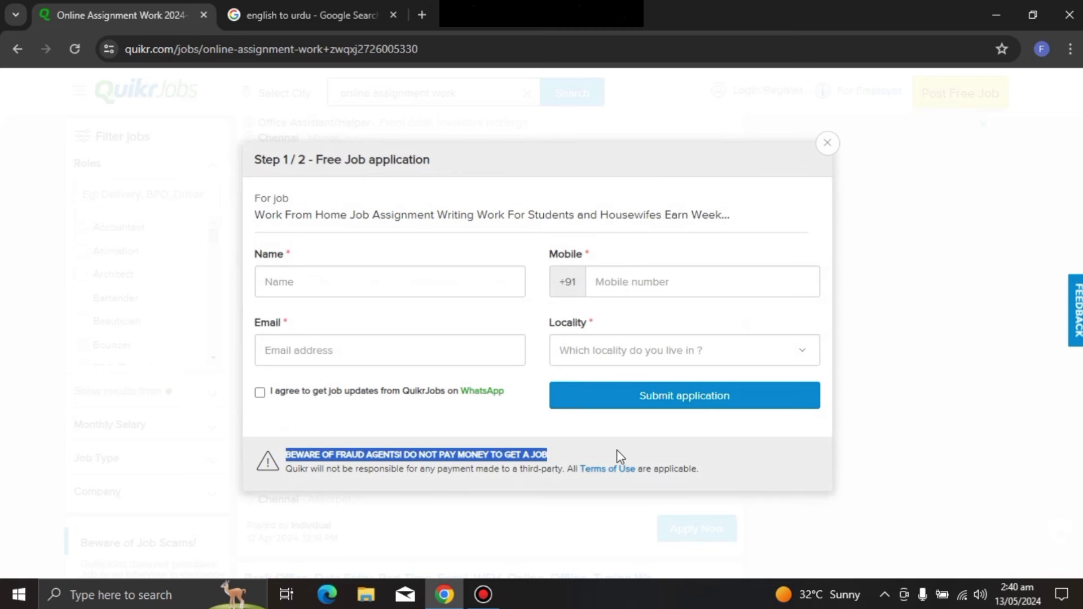
{"action": "left_click", "coordinate": [270, 15]}
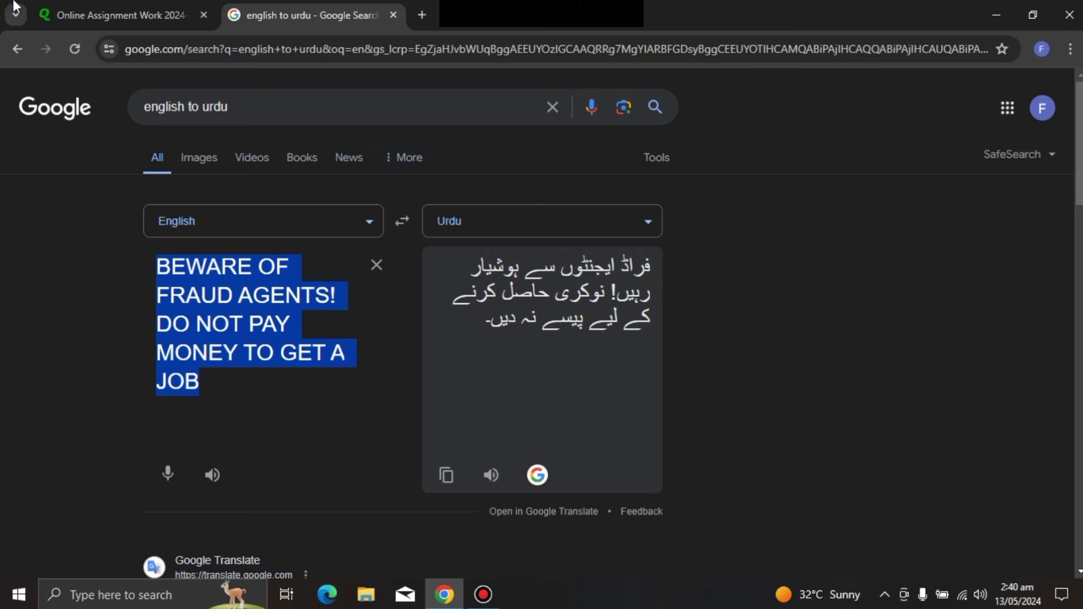
{"action": "left_click", "coordinate": [85, 15]}
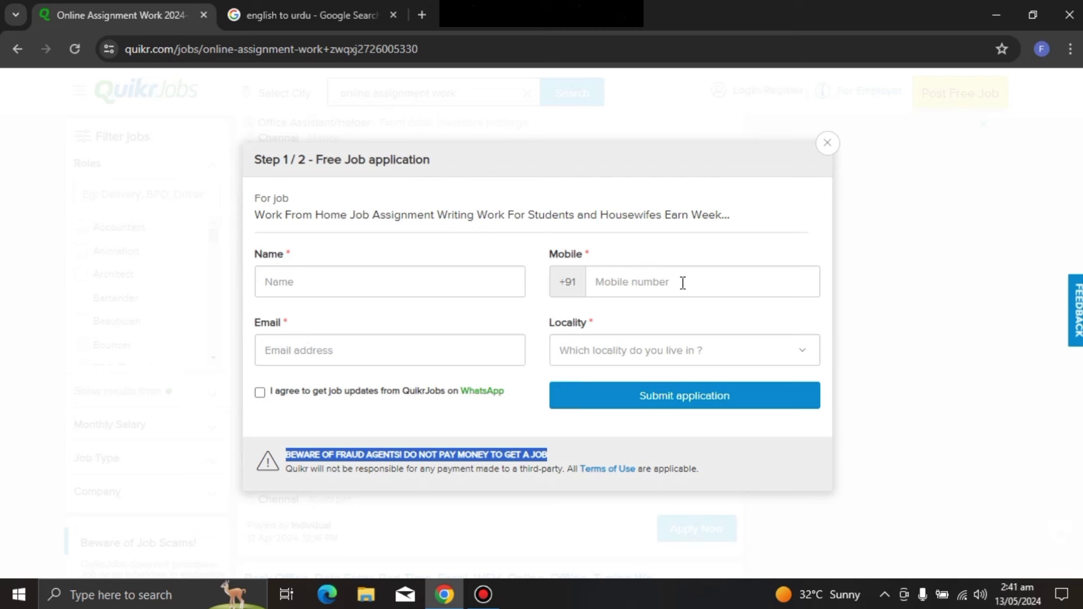
Look through the Locality options of the job application form and close the list
{"action": "left_click", "coordinate": [801, 351]}
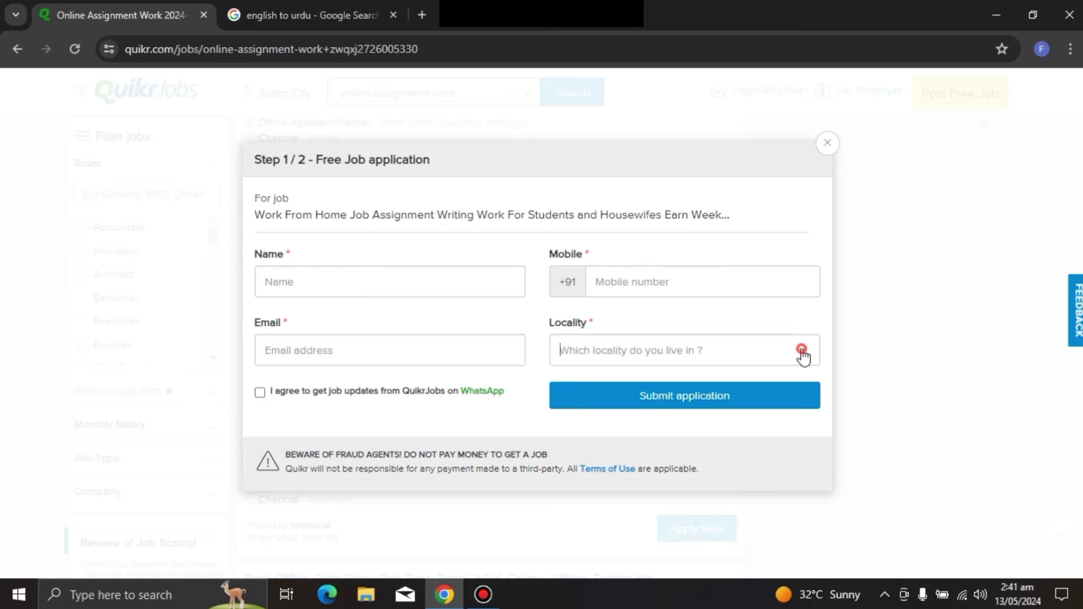
{"action": "scroll", "coordinate": [698, 417], "scroll_direction": "down", "scroll_amount": 5}
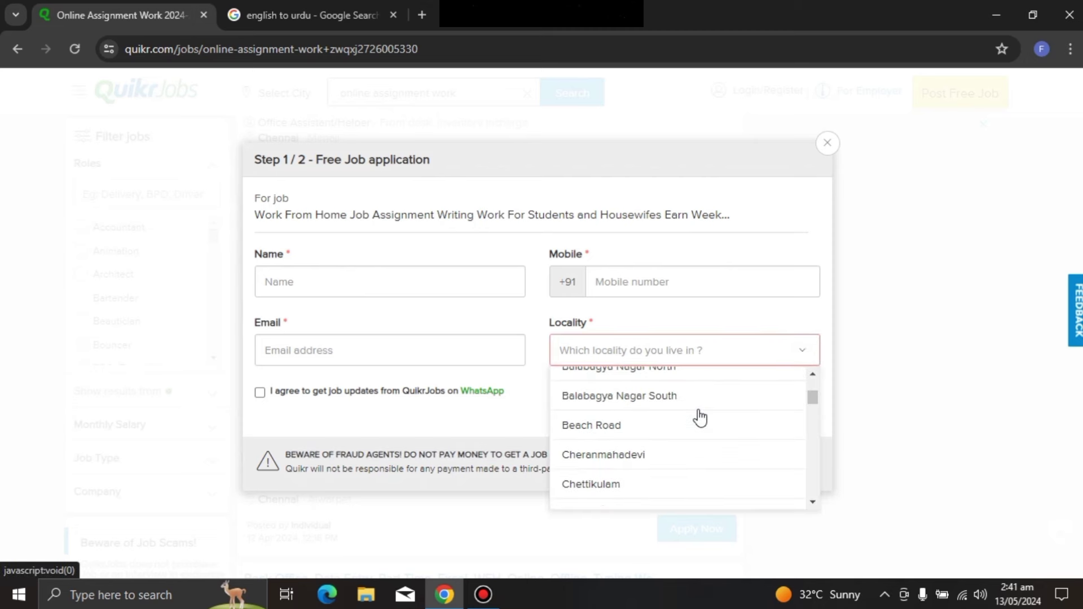
{"action": "scroll", "coordinate": [699, 417], "scroll_direction": "down", "scroll_amount": 10}
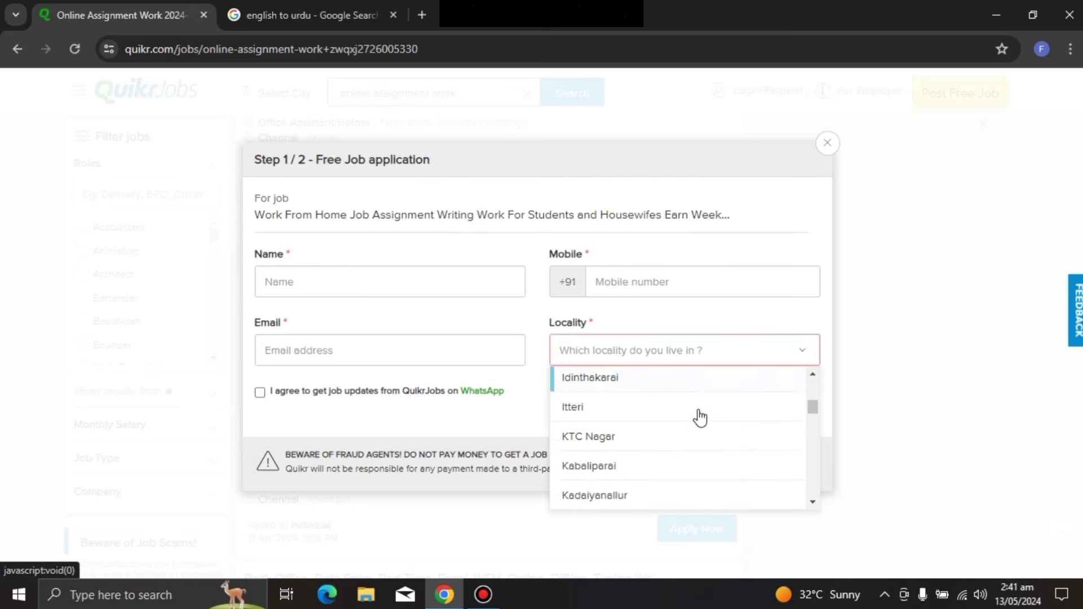
{"action": "left_click", "coordinate": [899, 319]}
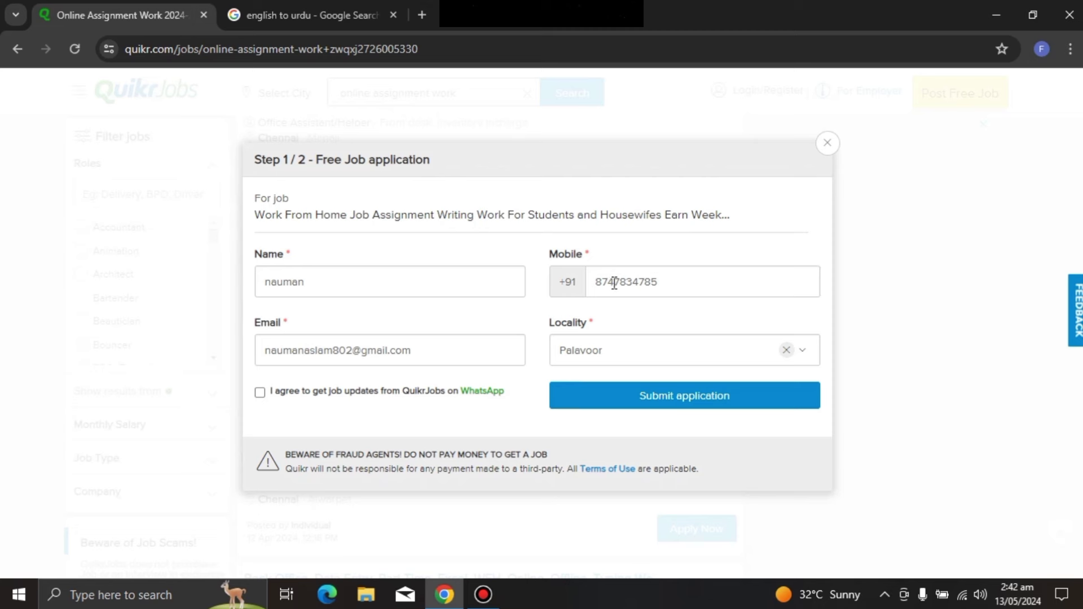
Check the mobile number and the Palavoor locality entered in the job application form
{"action": "left_click", "coordinate": [676, 281]}
{"action": "double_click", "coordinate": [604, 269]}
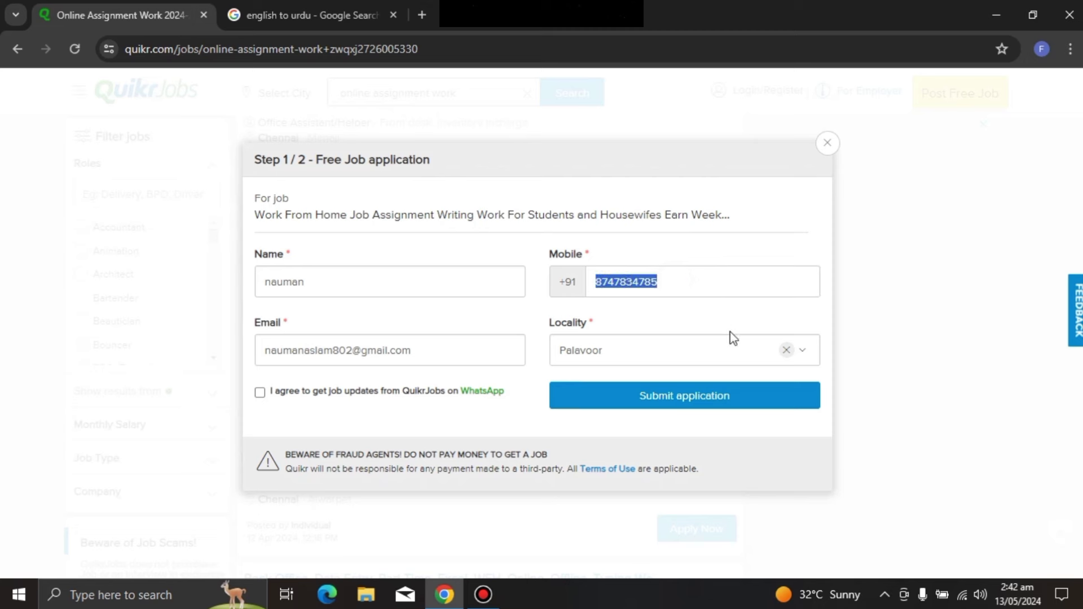
{"action": "left_click", "coordinate": [712, 275]}
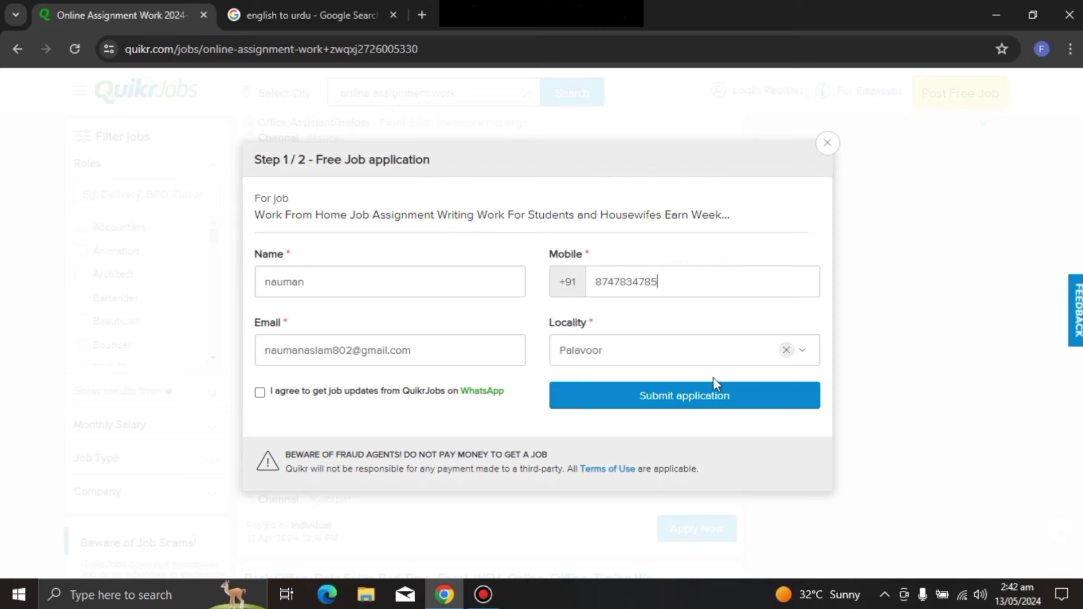
{"action": "left_click", "coordinate": [737, 361]}
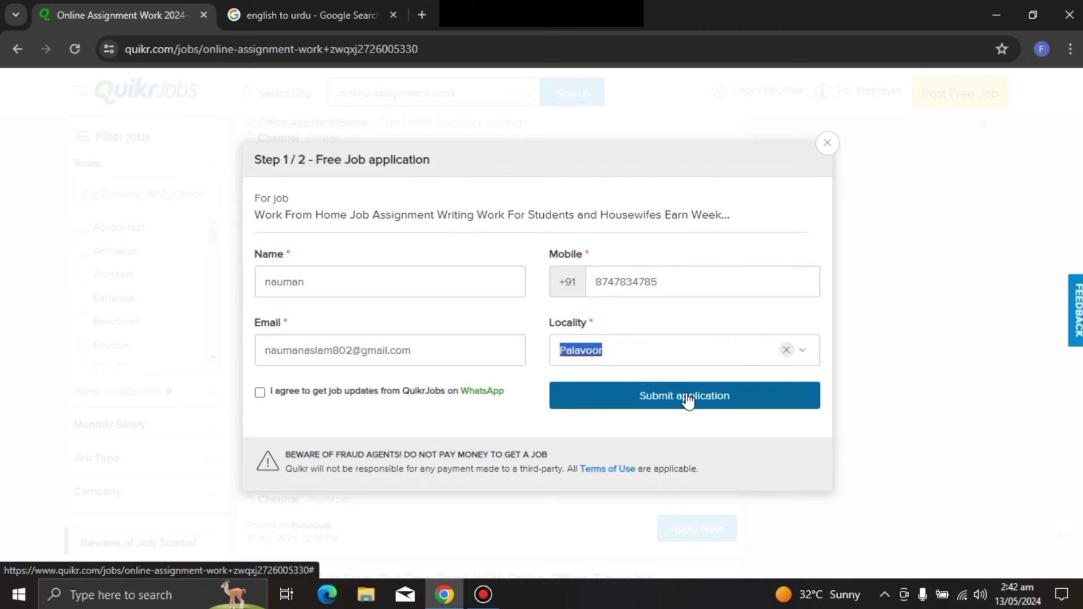
Submit the job application form with the WhatsApp job updates consent left unselected
{"action": "left_click", "coordinate": [260, 392]}
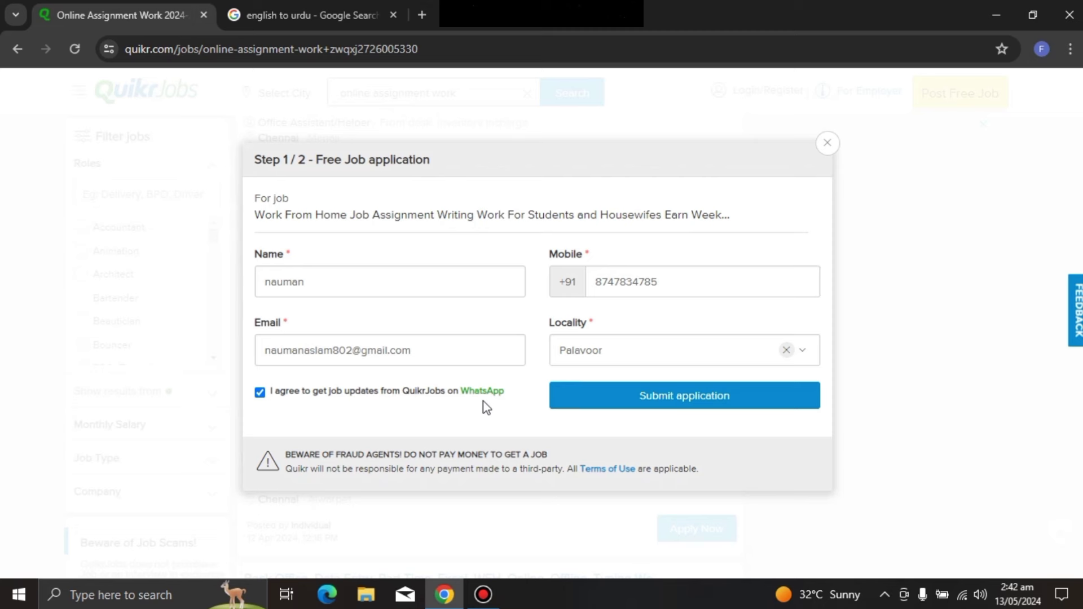
{"action": "left_click", "coordinate": [260, 393]}
{"action": "left_click", "coordinate": [638, 400]}
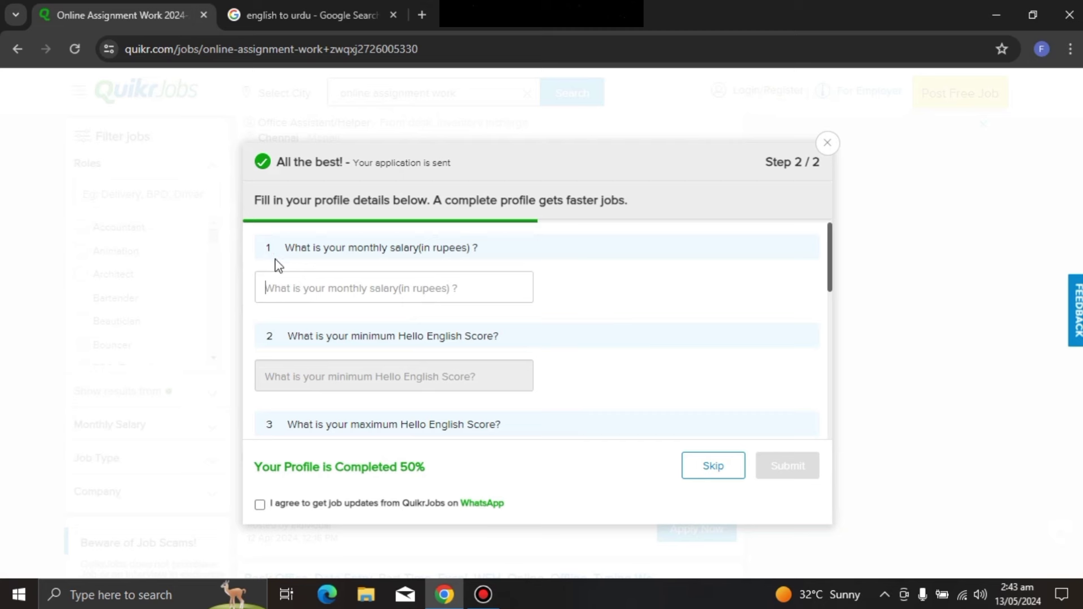
Answer the profile questions with a monthly salary of 40000 rupees and both Laptop and Desktop as owned devices
{"action": "left_click", "coordinate": [294, 288]}
{"action": "type", "text": "40000"}
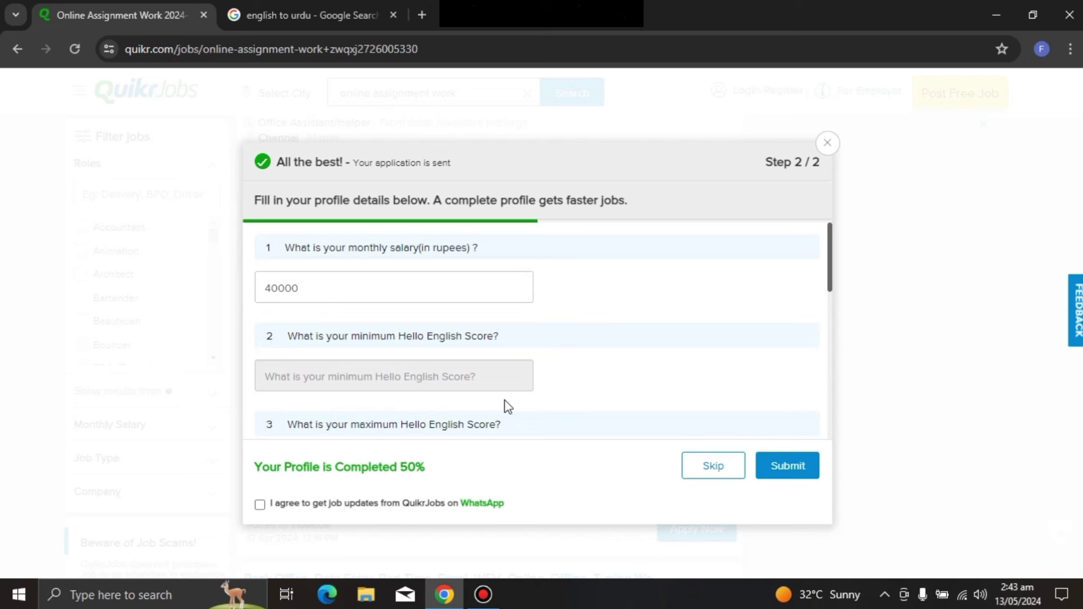
{"action": "scroll", "coordinate": [387, 370], "scroll_direction": "down", "scroll_amount": 1}
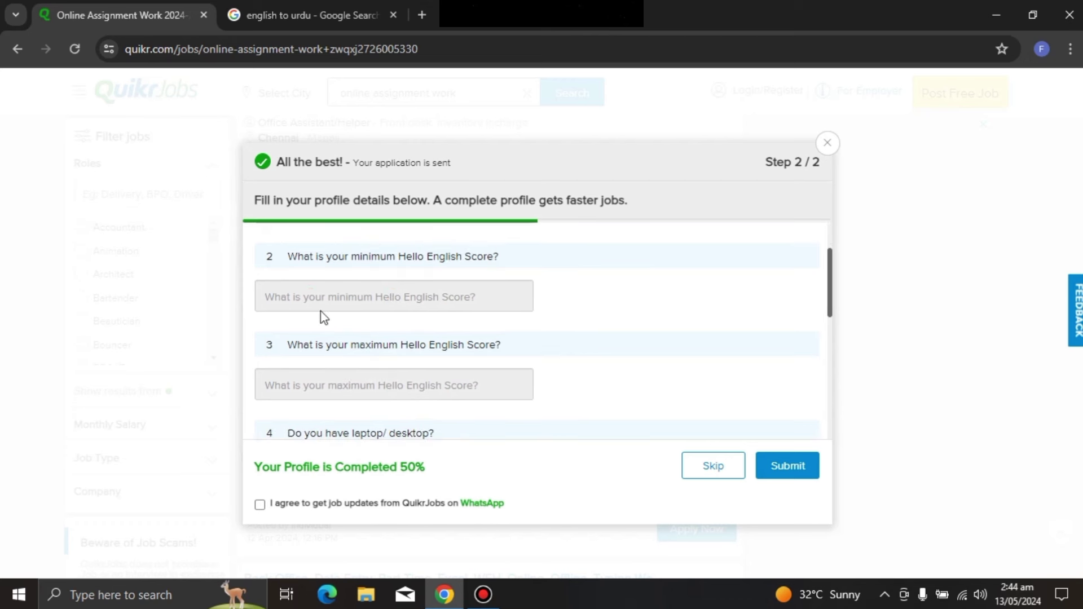
{"action": "left_click", "coordinate": [386, 292]}
{"action": "scroll", "coordinate": [431, 394], "scroll_direction": "down", "scroll_amount": 2}
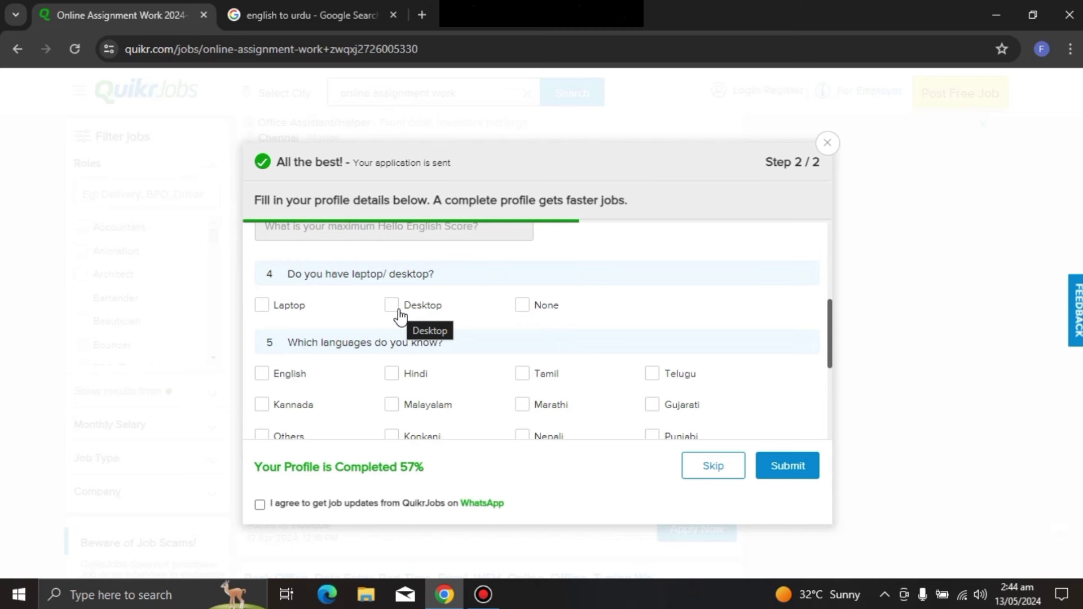
{"action": "left_click", "coordinate": [260, 305]}
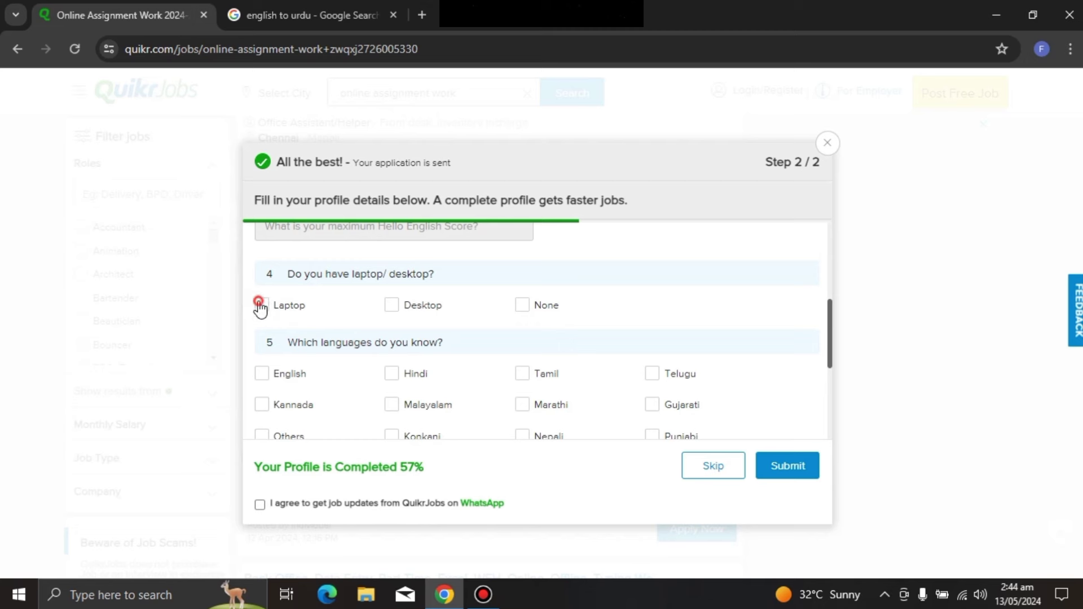
{"action": "left_click", "coordinate": [392, 305]}
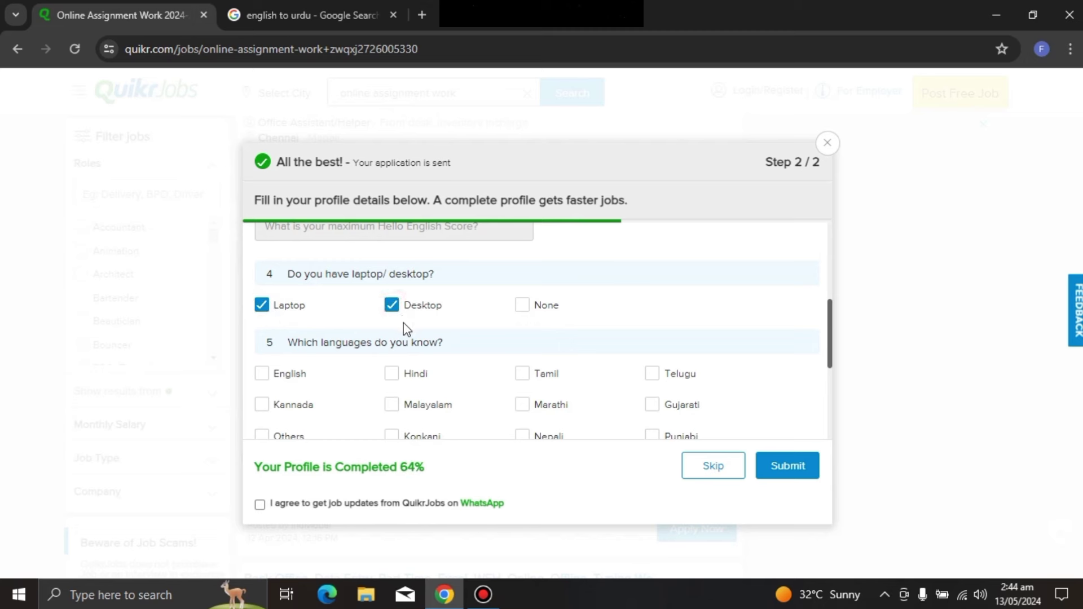
Select English, Urdu and Punjabi as the known languages in the profile questions
{"action": "scroll", "coordinate": [375, 384], "scroll_direction": "down", "scroll_amount": 1}
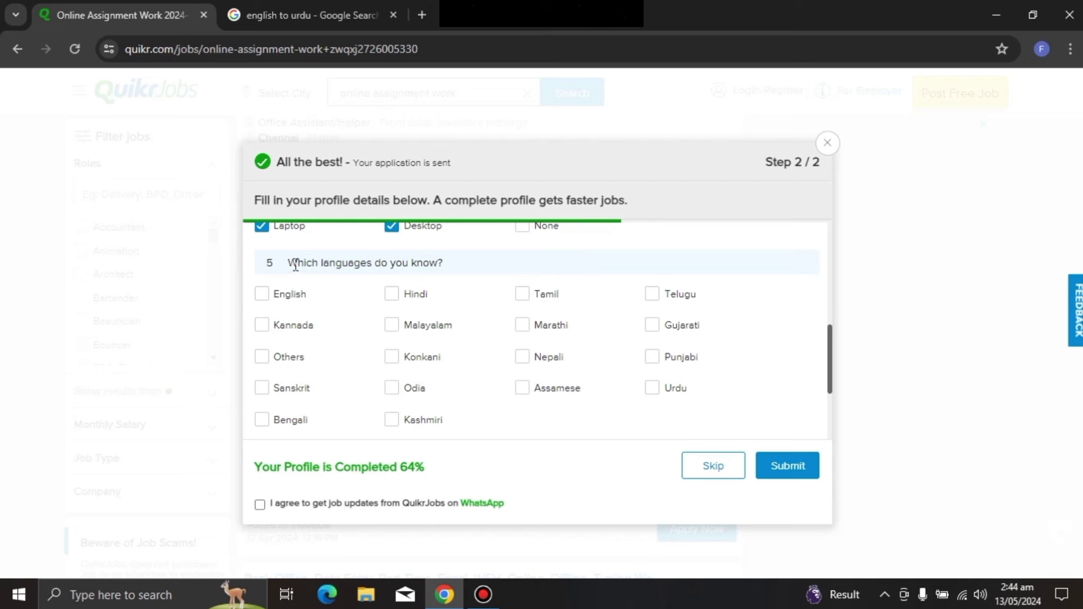
{"action": "left_click_drag", "start_coordinate": [297, 263], "coordinate": [450, 295]}
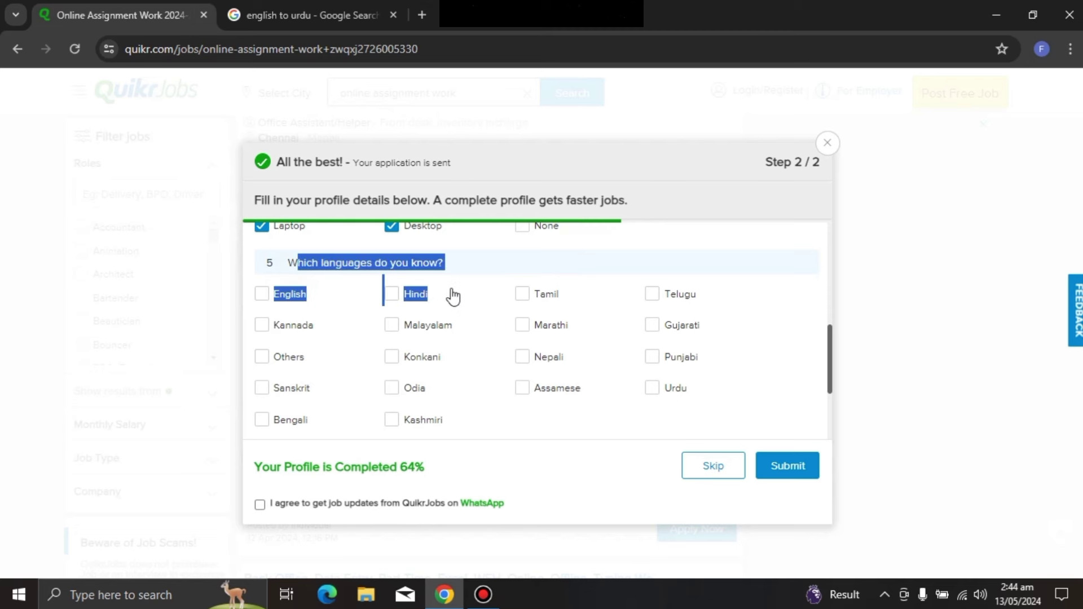
{"action": "left_click", "coordinate": [263, 294]}
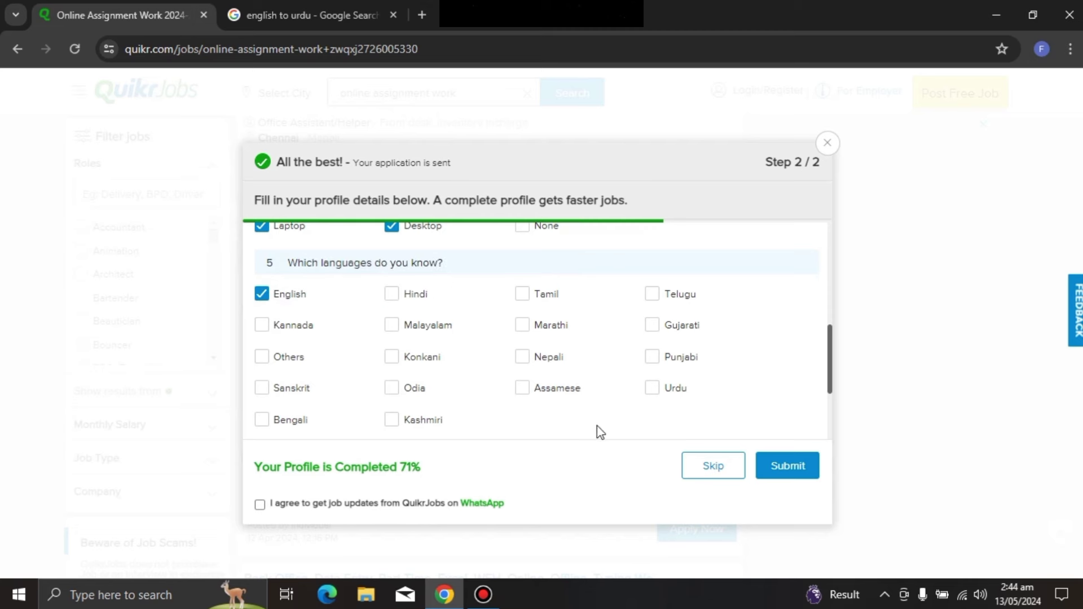
{"action": "left_click", "coordinate": [652, 390]}
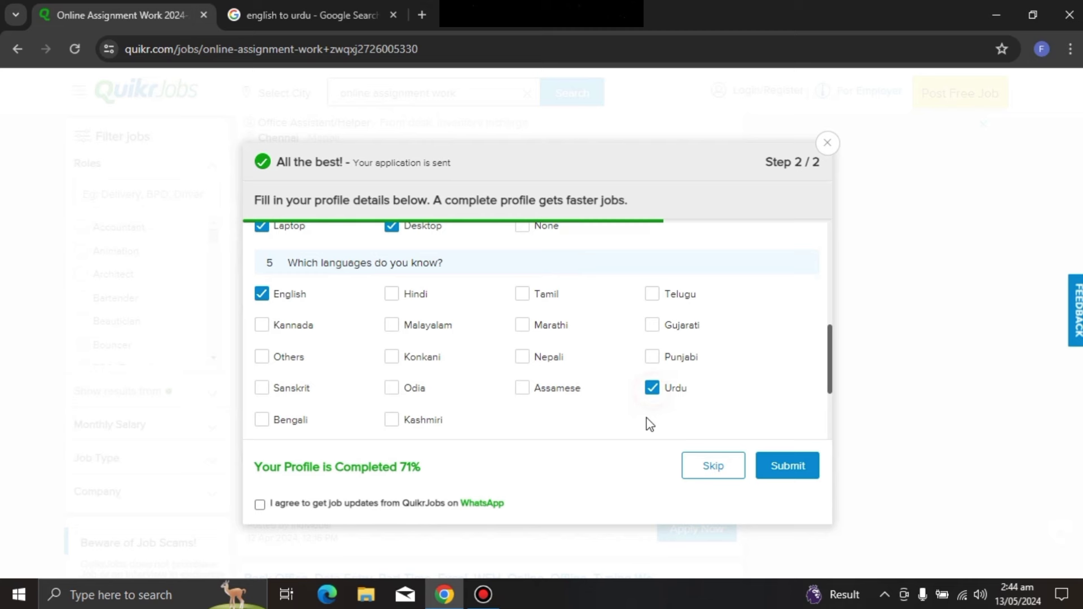
{"action": "left_click", "coordinate": [652, 360]}
Choose Evening Shift as the preferred shift and Male as the gender in the profile questions
{"action": "scroll", "coordinate": [443, 349], "scroll_direction": "down", "scroll_amount": 1}
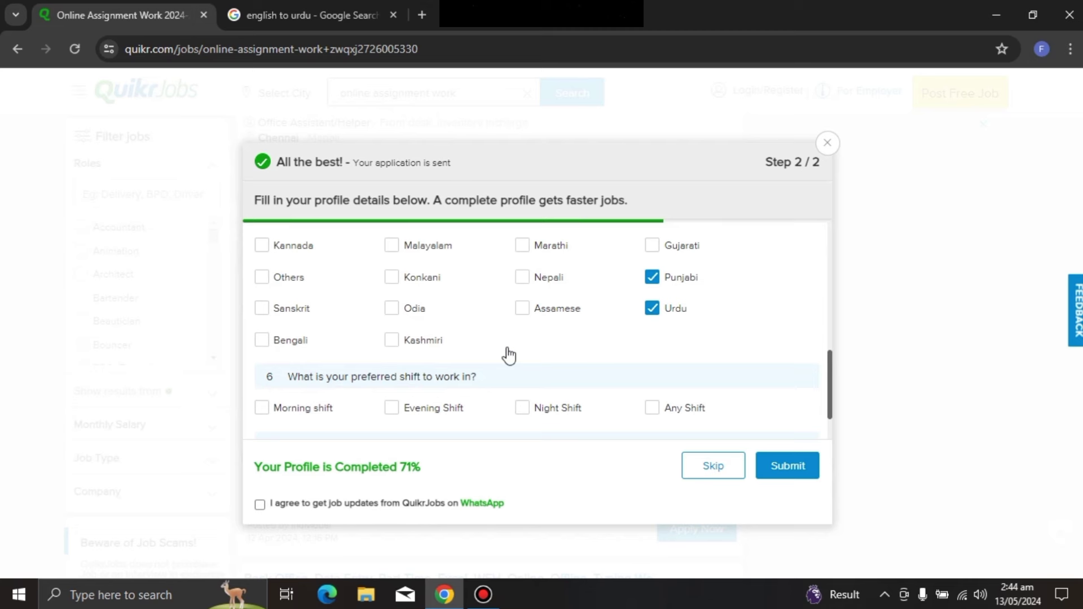
{"action": "scroll", "coordinate": [509, 355], "scroll_direction": "down", "scroll_amount": 1}
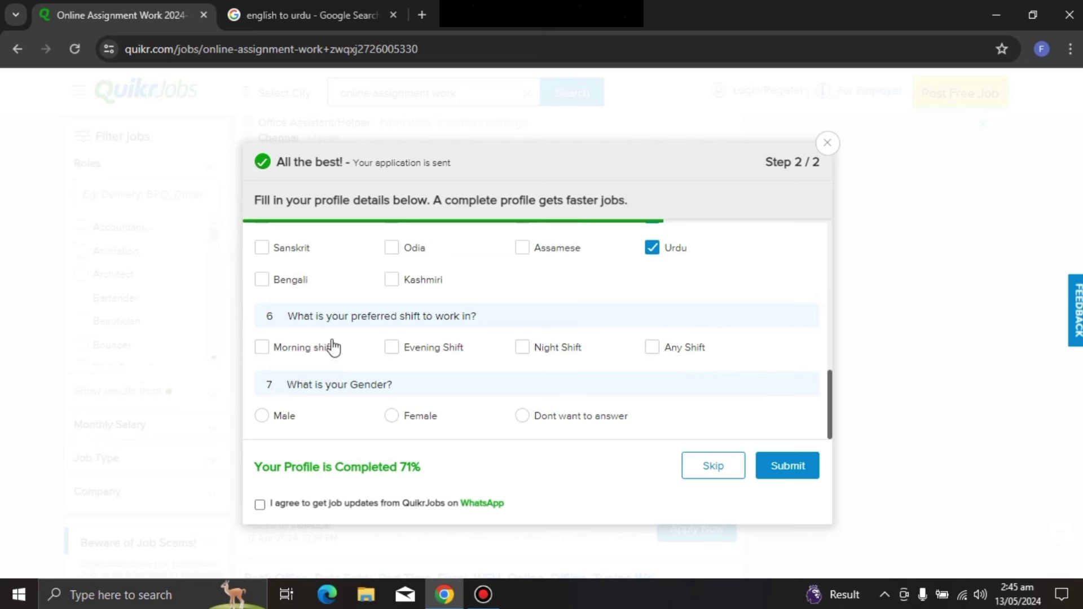
{"action": "left_click", "coordinate": [392, 347]}
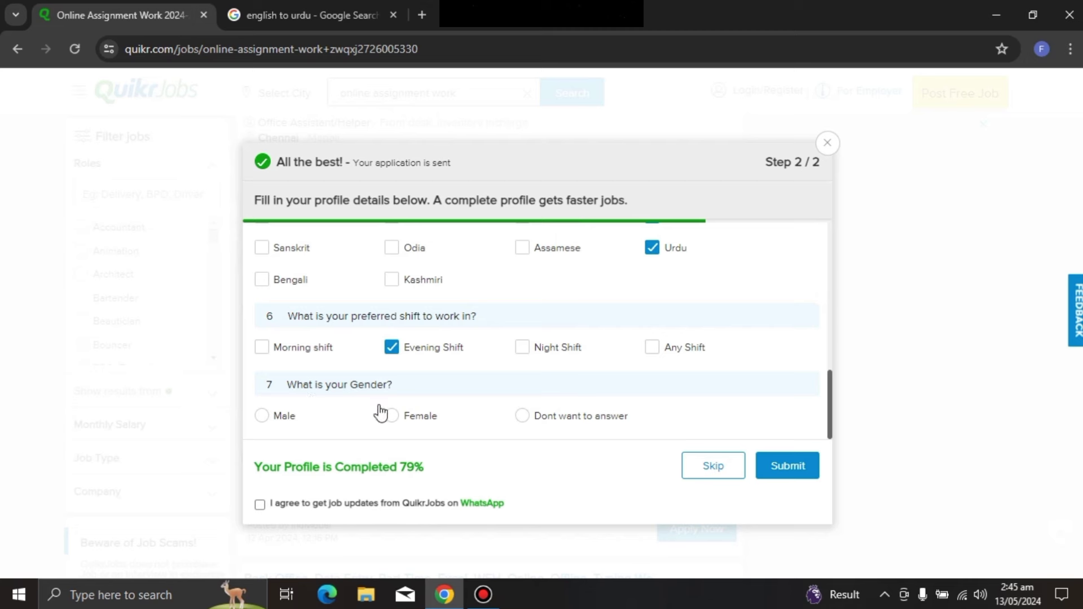
{"action": "left_click", "coordinate": [261, 415]}
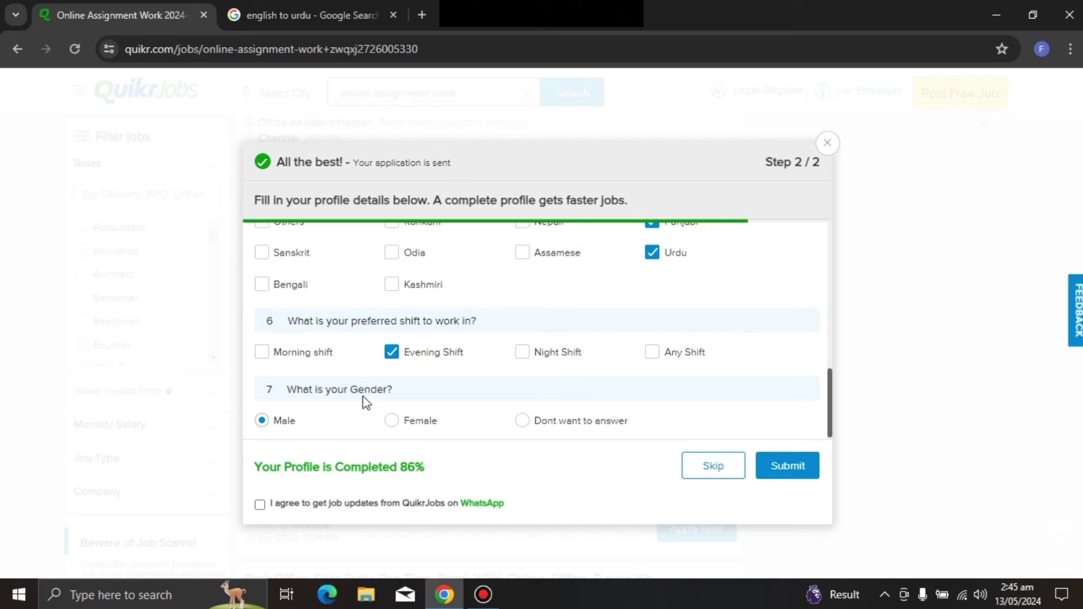
Review the profile answers from the beginning and submit them
{"action": "scroll", "coordinate": [363, 396], "scroll_direction": "up", "scroll_amount": 8}
{"action": "scroll", "coordinate": [363, 397], "scroll_direction": "up", "scroll_amount": 1}
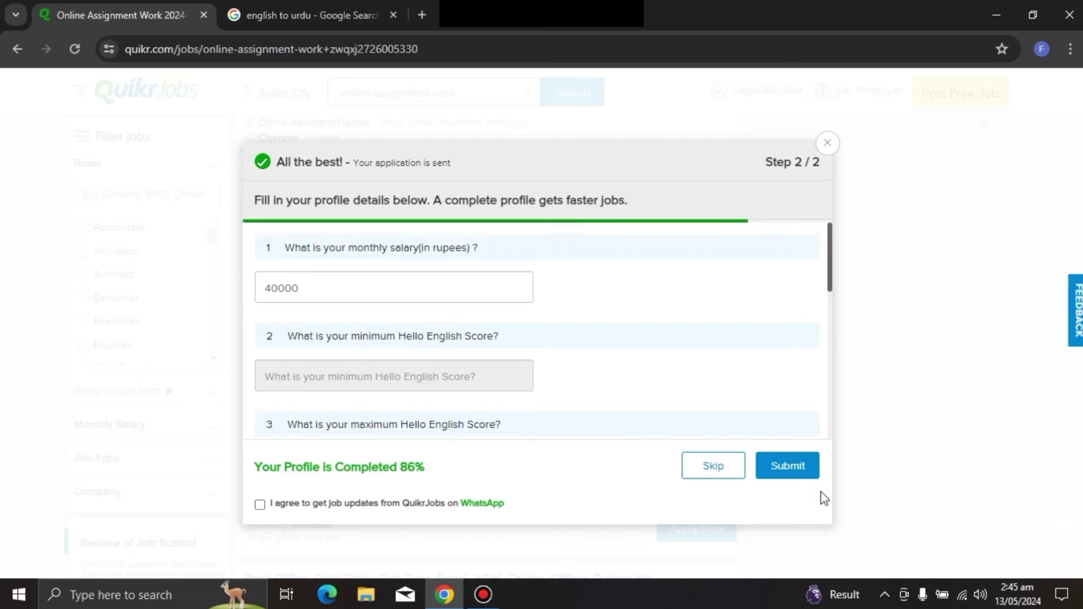
{"action": "left_click", "coordinate": [800, 467]}
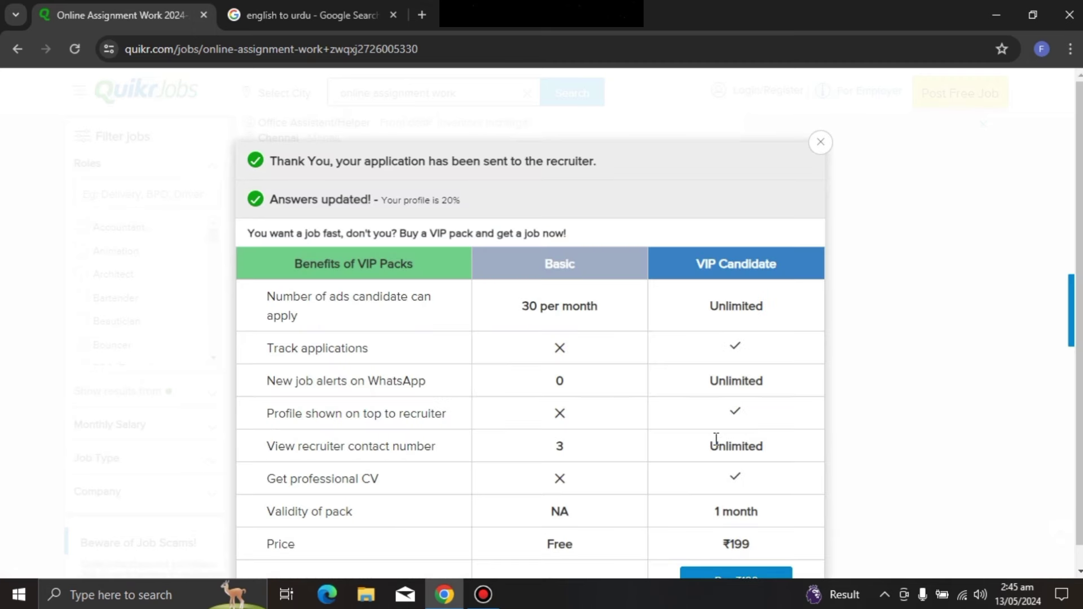
Read the application confirmation and compare the Basic and VIP Candidate packs, highlighting the monthly application limit and the VIP heading
{"action": "scroll", "coordinate": [626, 154], "scroll_direction": "down", "scroll_amount": 1}
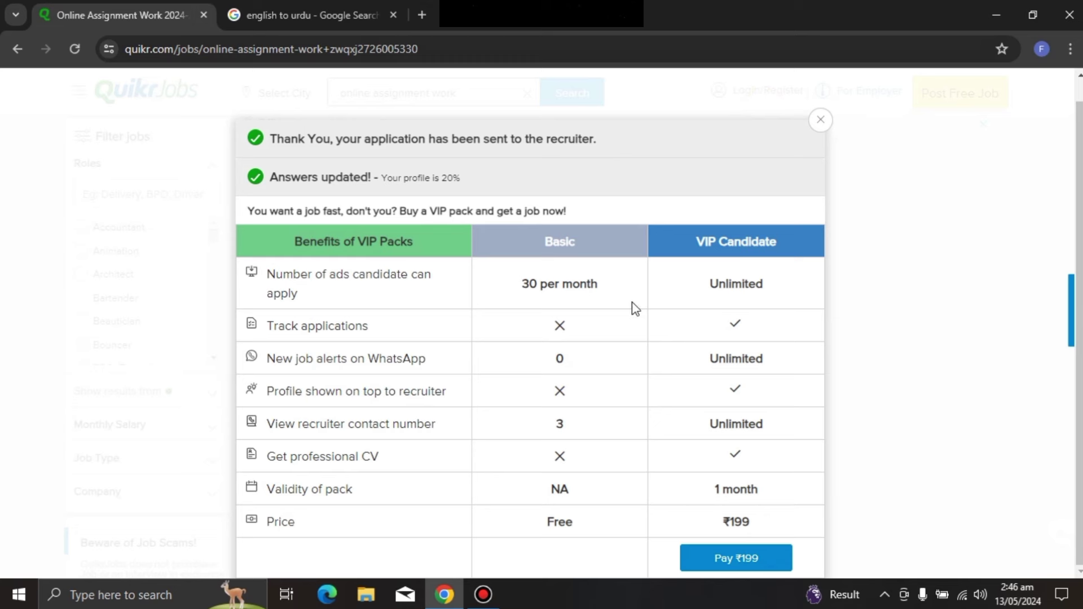
{"action": "left_click_drag", "start_coordinate": [271, 140], "coordinate": [675, 145]}
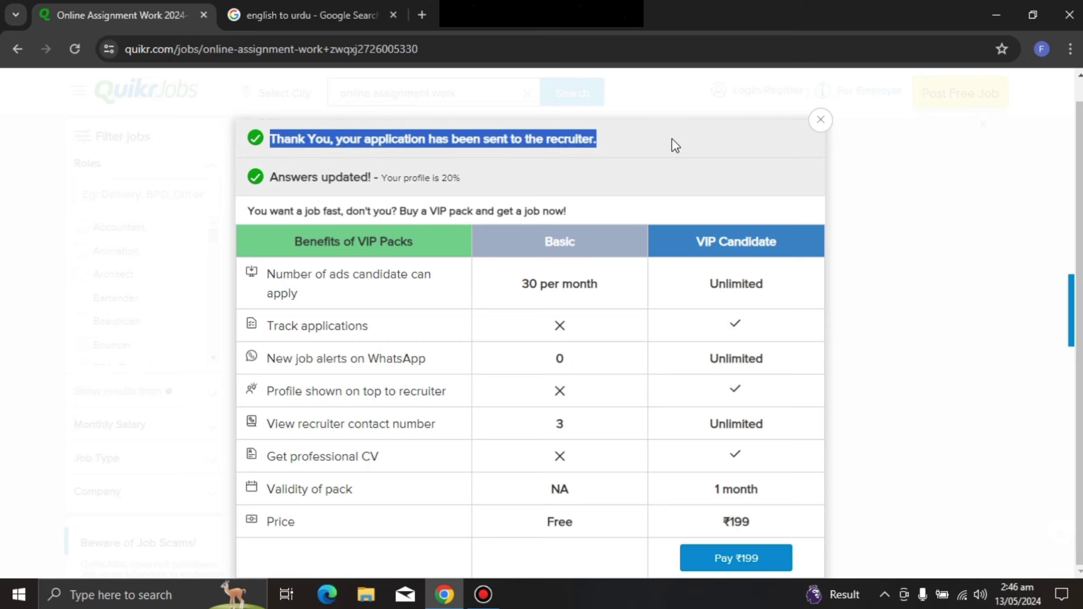
{"action": "left_click", "coordinate": [734, 145]}
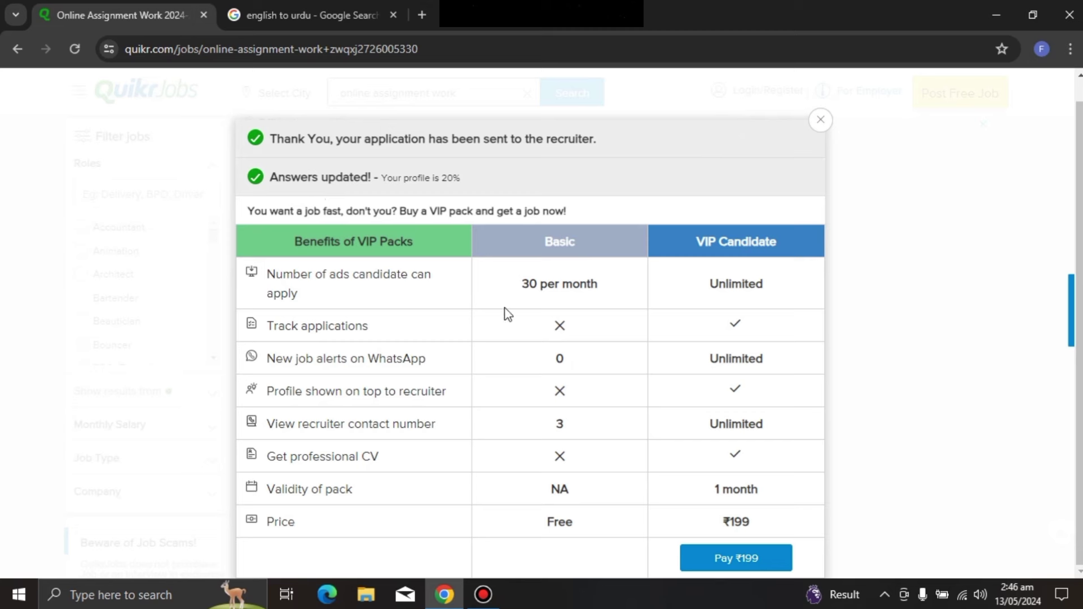
{"action": "left_click_drag", "start_coordinate": [522, 271], "coordinate": [622, 296]}
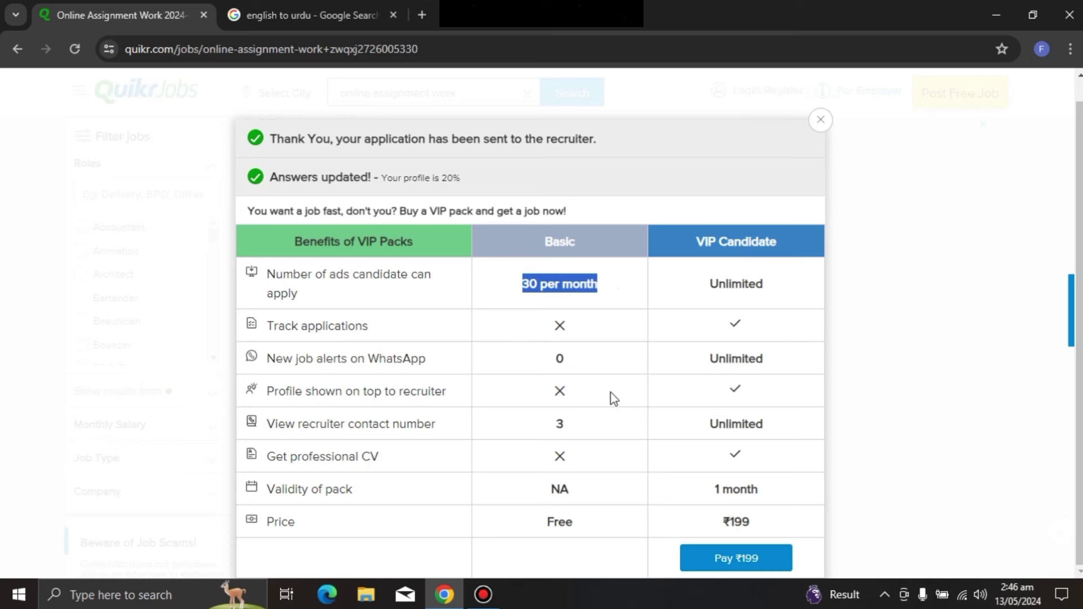
{"action": "left_click", "coordinate": [529, 291]}
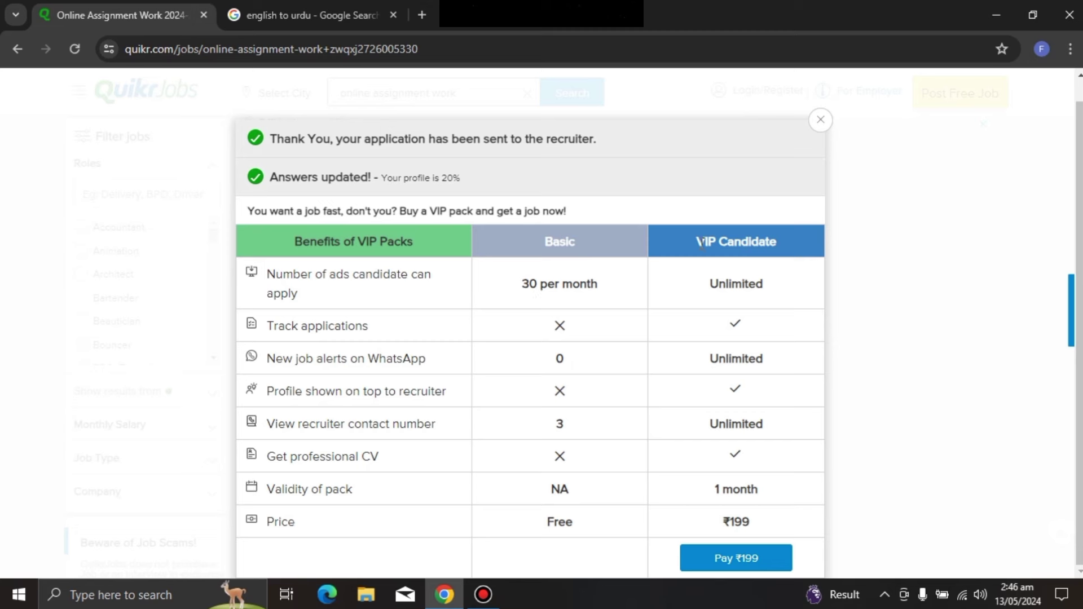
{"action": "left_click_drag", "start_coordinate": [697, 242], "coordinate": [778, 241]}
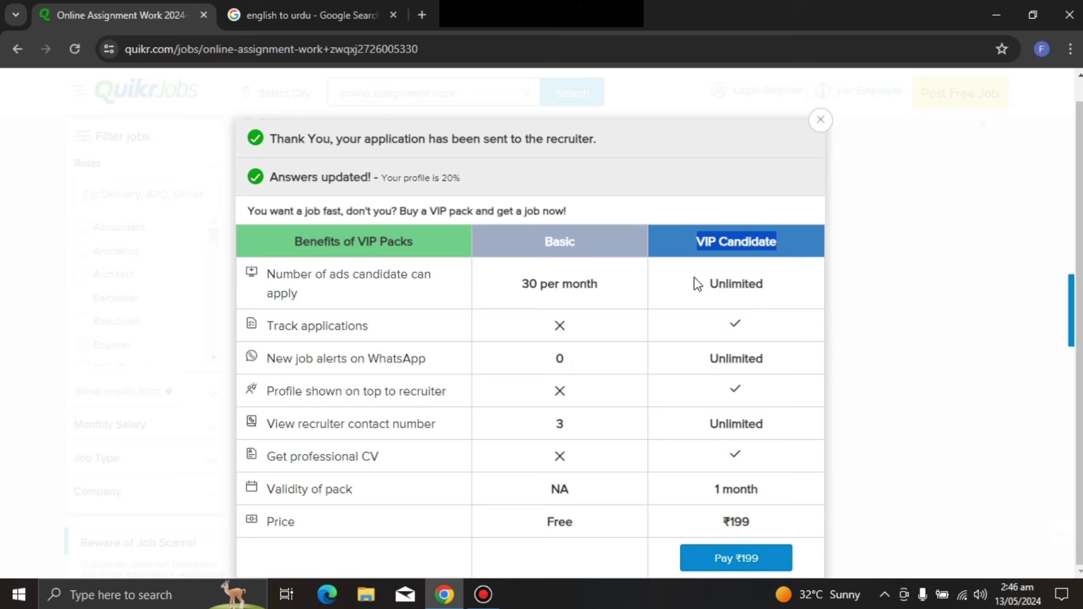
{"action": "left_click", "coordinate": [661, 276]}
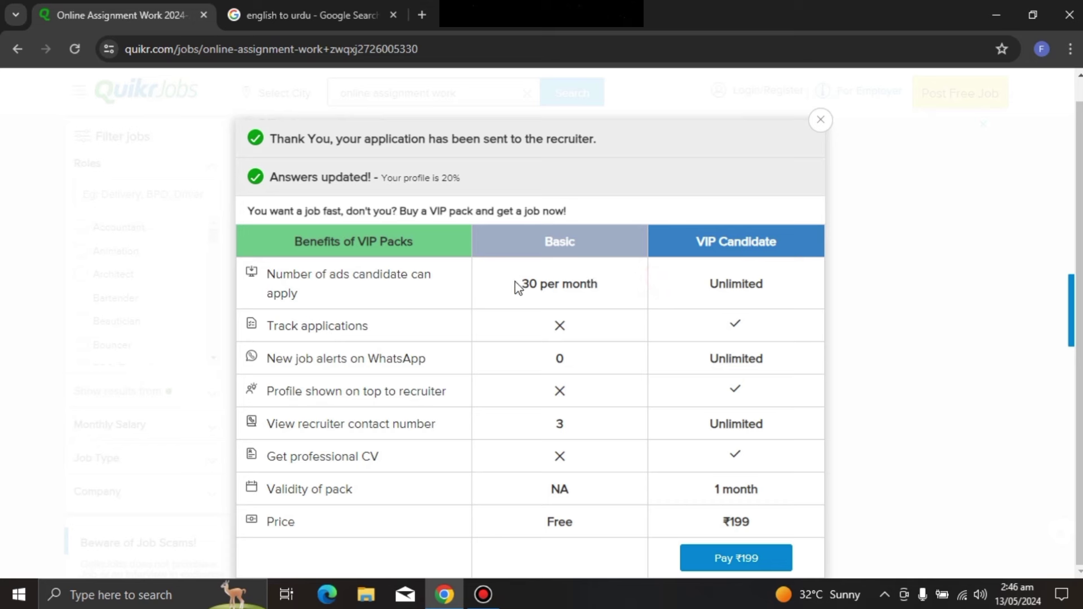
{"action": "left_click_drag", "start_coordinate": [518, 284], "coordinate": [625, 287]}
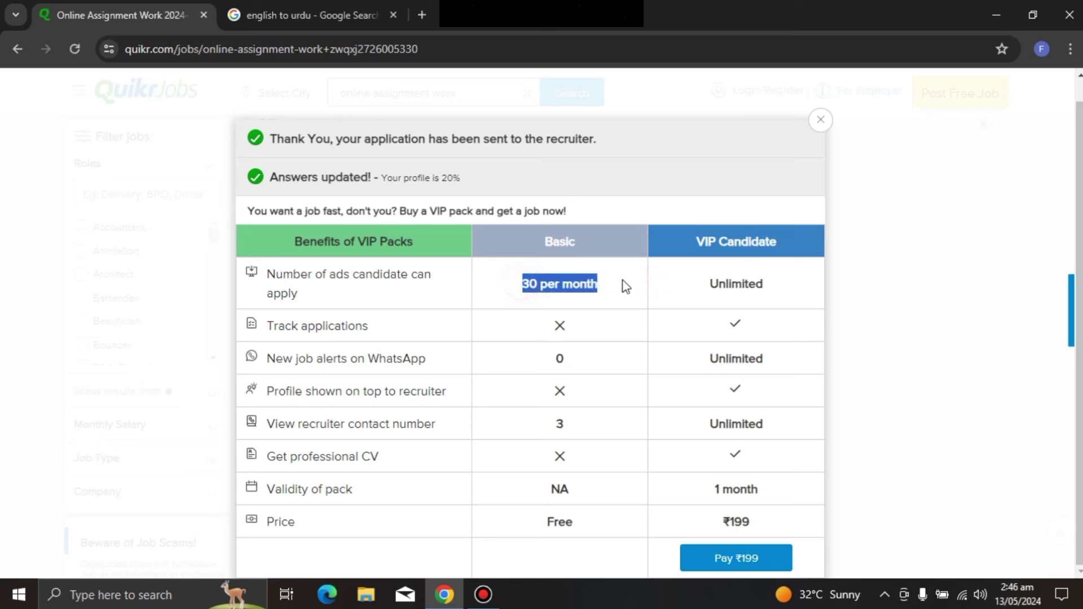
{"action": "left_click", "coordinate": [618, 309]}
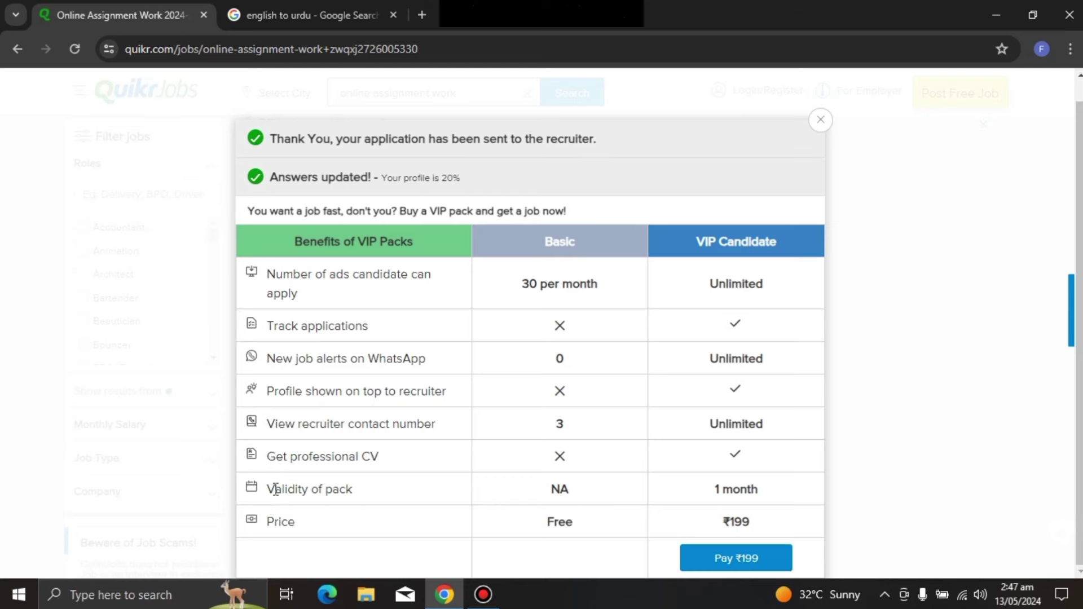
Close the VIP pack offer and the mobile verification prompt, and browse the remaining online assignment work listings
{"action": "left_click", "coordinate": [823, 123]}
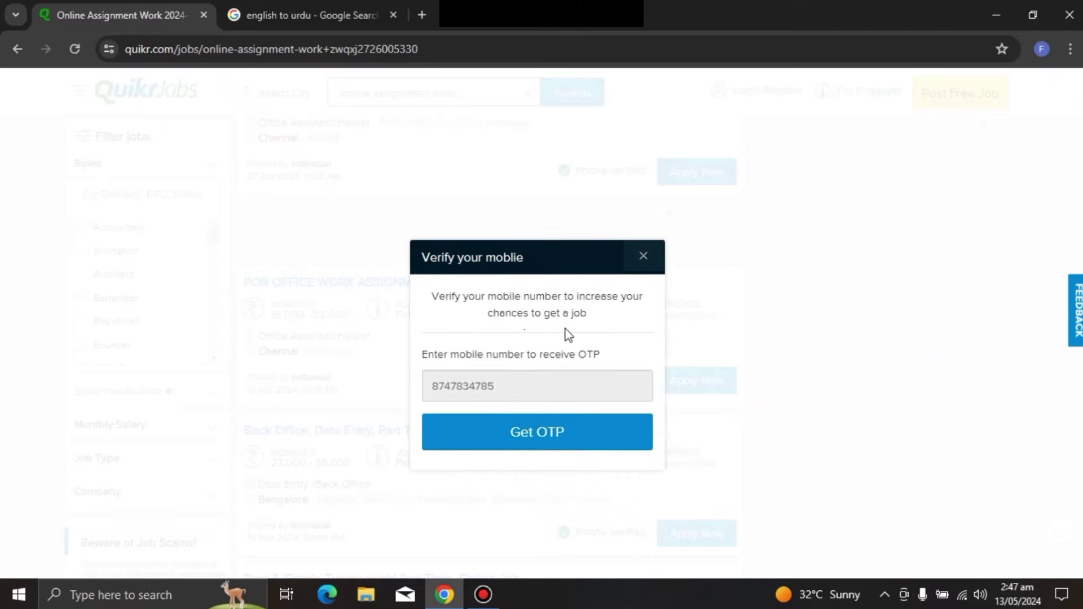
{"action": "left_click", "coordinate": [642, 261]}
{"action": "scroll", "coordinate": [574, 375], "scroll_direction": "down", "scroll_amount": 1}
{"action": "scroll", "coordinate": [574, 375], "scroll_direction": "down", "scroll_amount": 7}
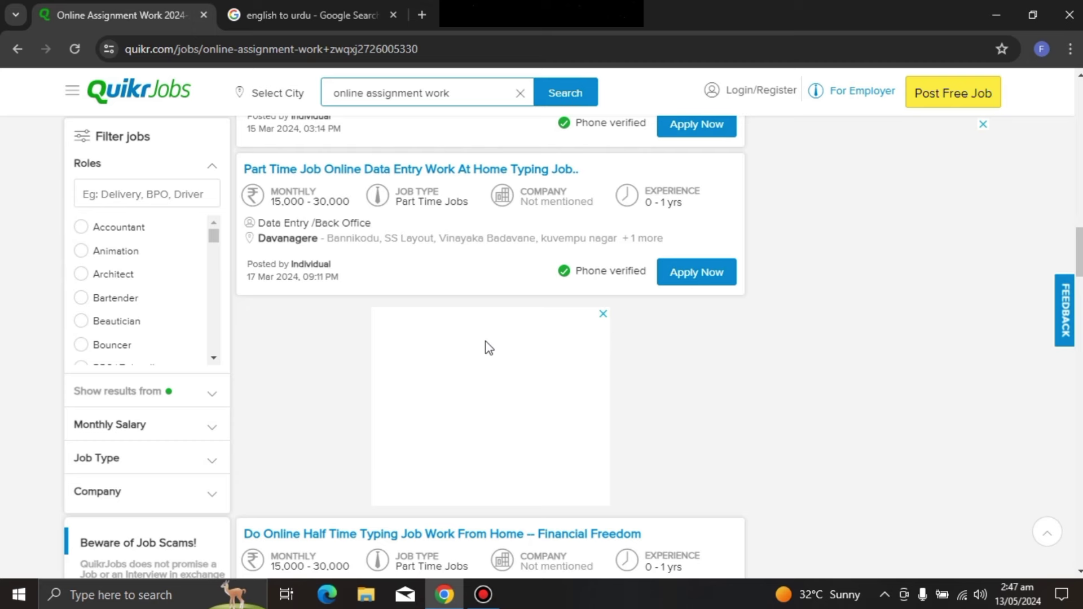
{"action": "scroll", "coordinate": [893, 353], "scroll_direction": "up", "scroll_amount": 7}
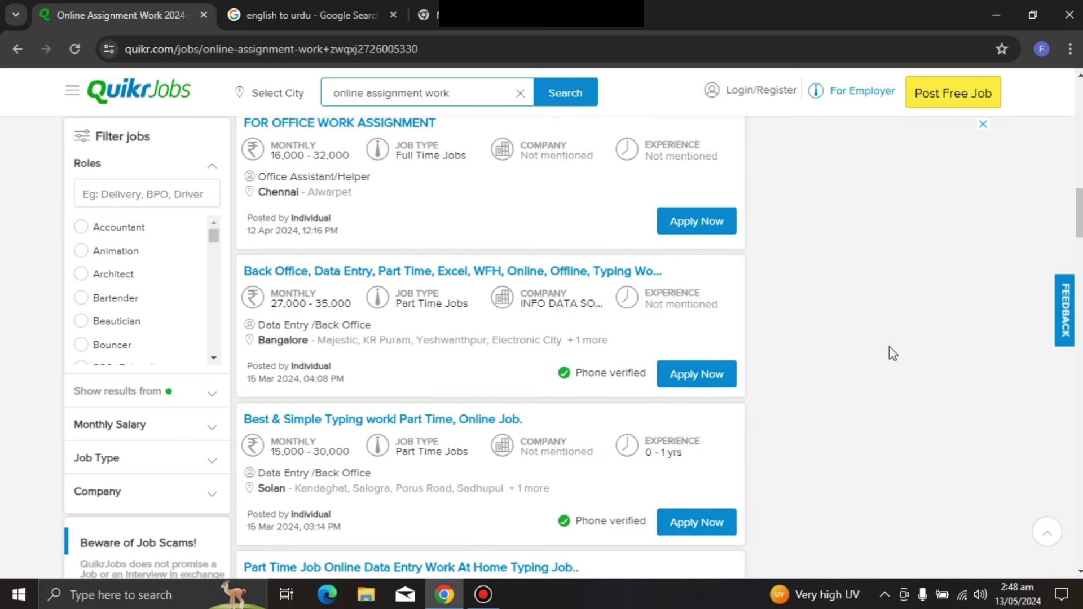